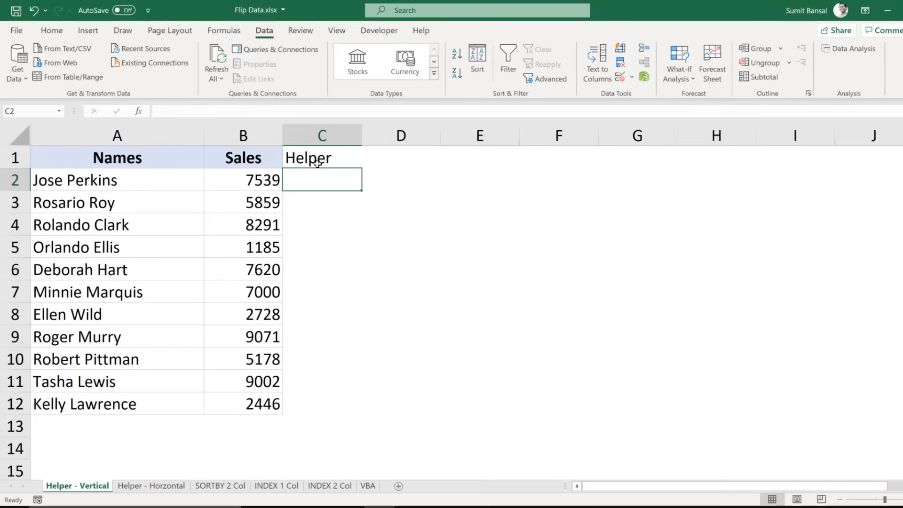
Number the Helper column from 1 to 11 in C2:C12 by entering 1 and 2 and filling the series down
key("Down")
type("2")
key("Return")
key("Up")
key("shift+Down")
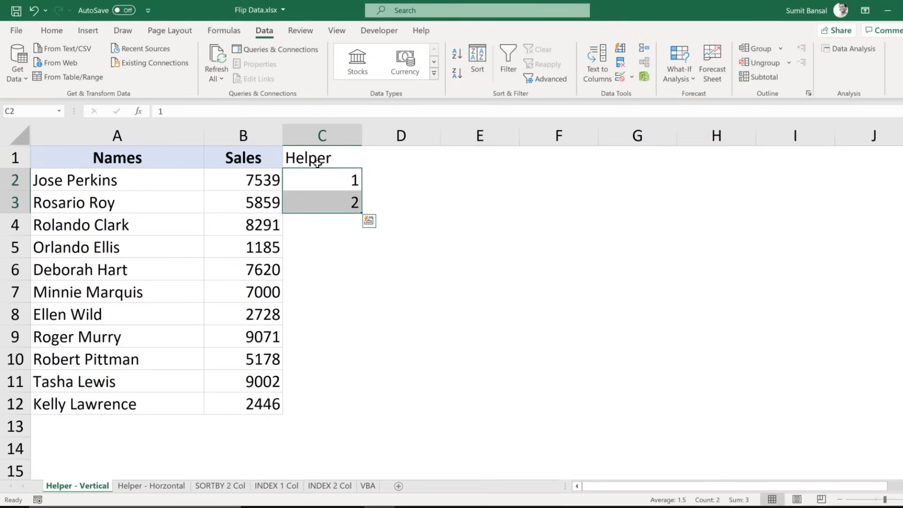
double_click(361, 213)
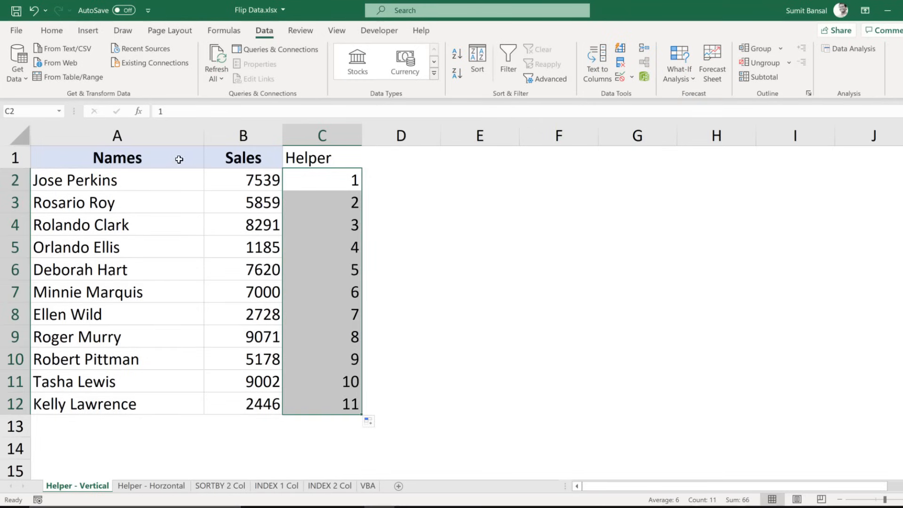
Sort the table A1:C12 by the Helper column from Largest to Smallest, and clear the helper data in C1:C12
left_click_drag(174, 159, 324, 406)
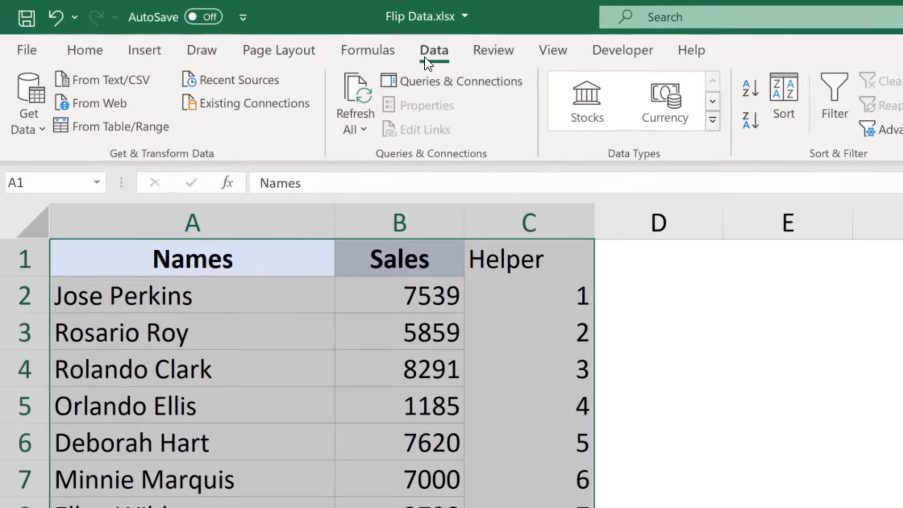
left_click(790, 101)
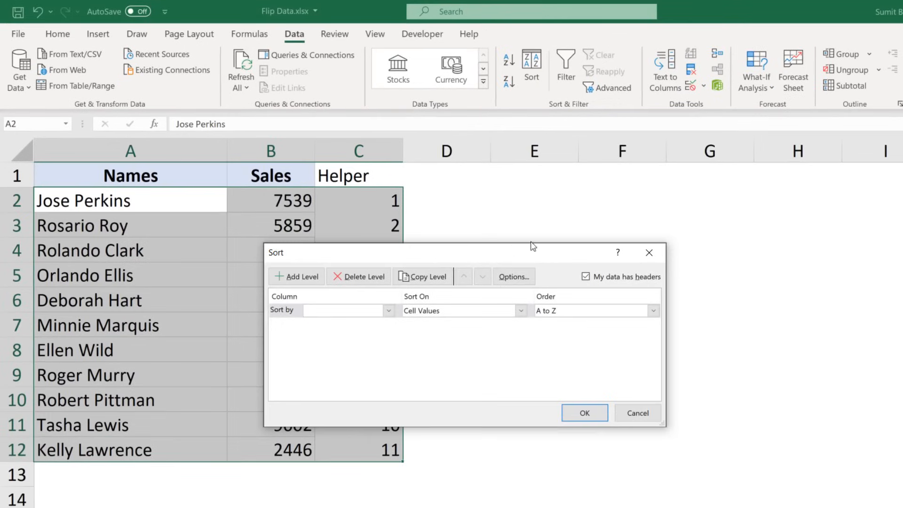
left_click_drag(545, 268, 684, 225)
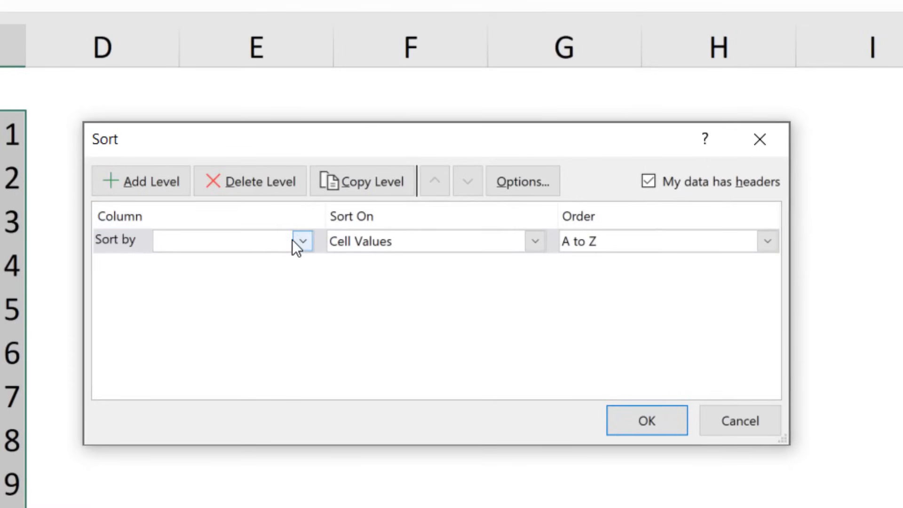
left_click(552, 261)
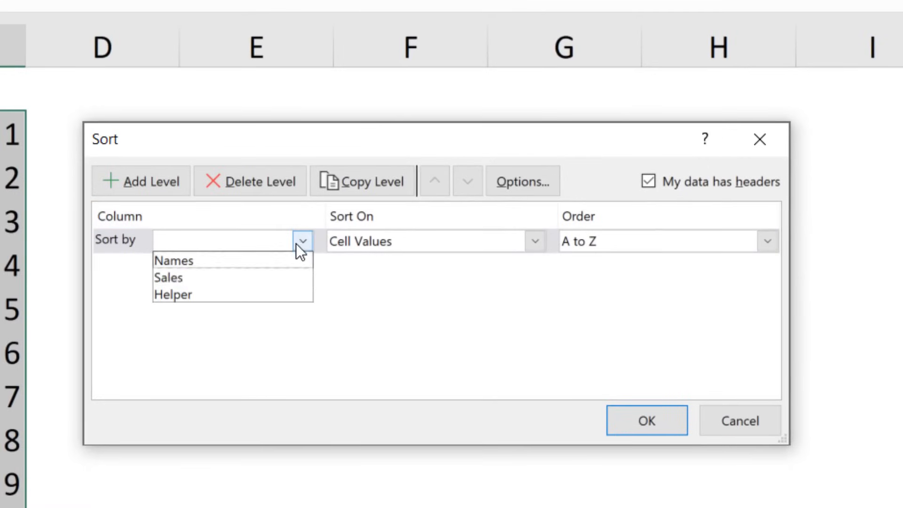
left_click(250, 295)
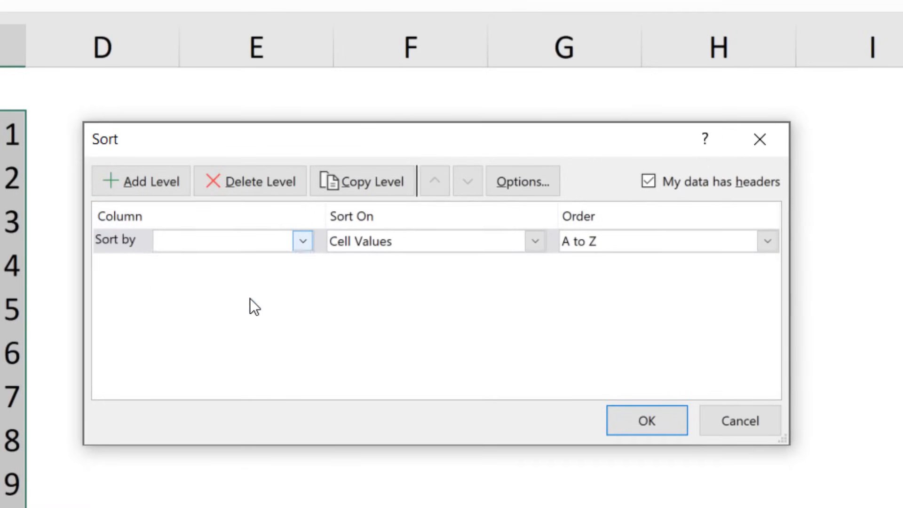
left_click(642, 247)
left_click(639, 277)
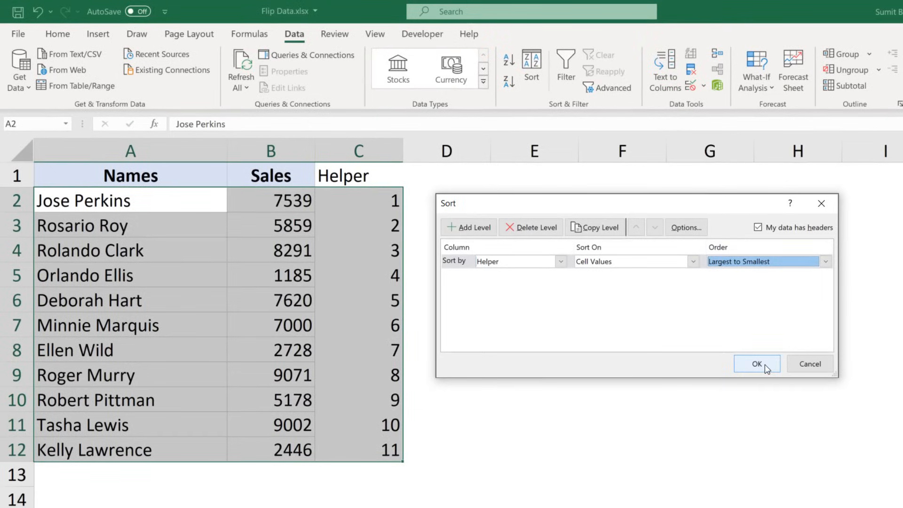
left_click(765, 364)
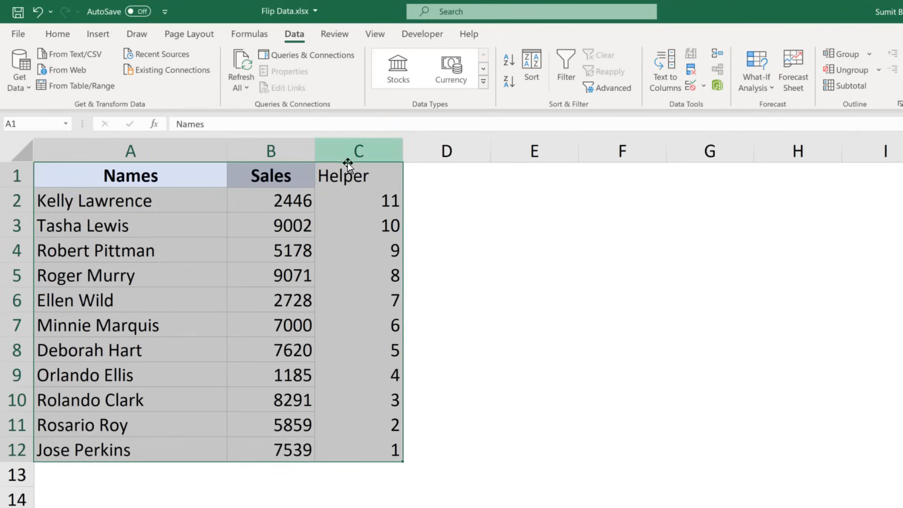
left_click_drag(348, 174, 339, 445)
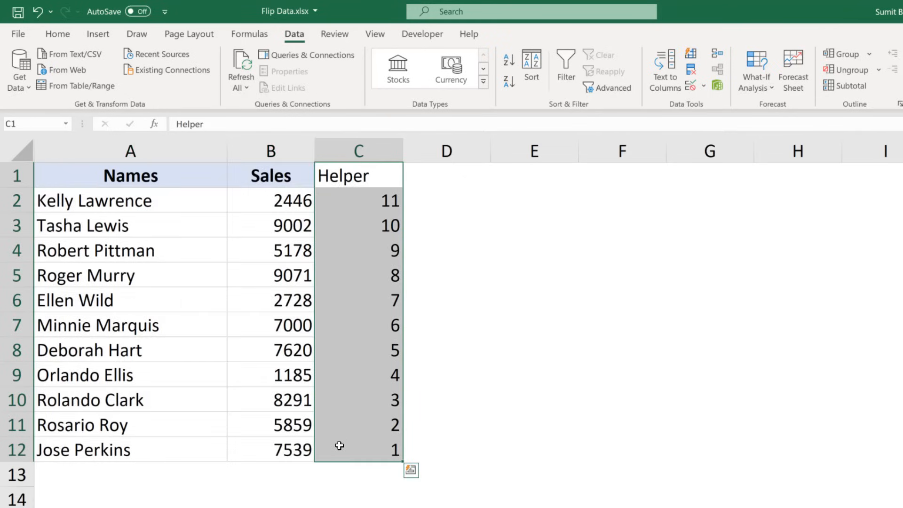
key("Delete")
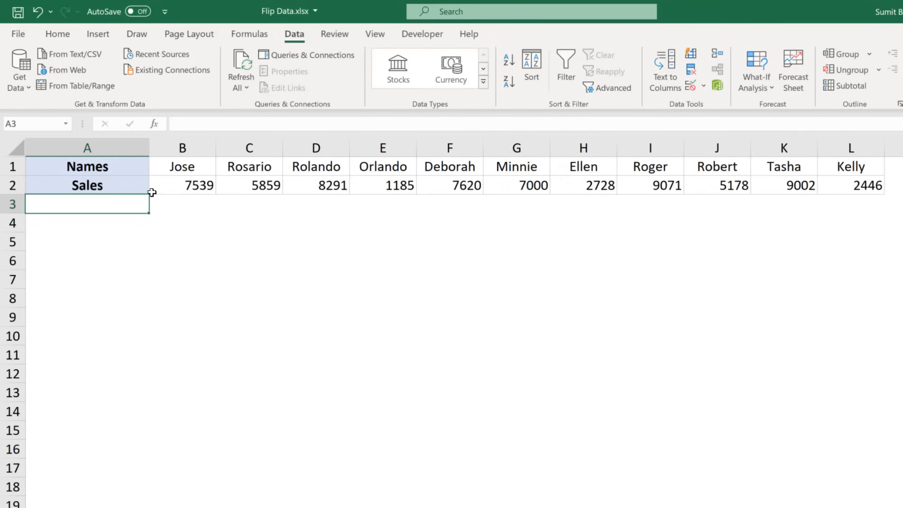
Add a row labelled Helper in A3 and number it from 1 to 11 across B3:L3
type("Helper")
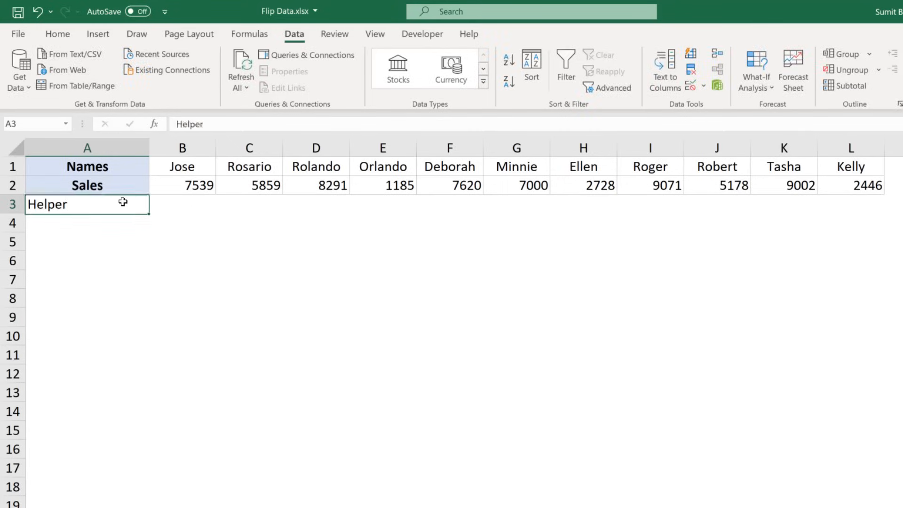
key("Tab")
type("1")
key("Tab")
type("2")
key("ctrl+Return")
left_click_drag(188, 204, 854, 214)
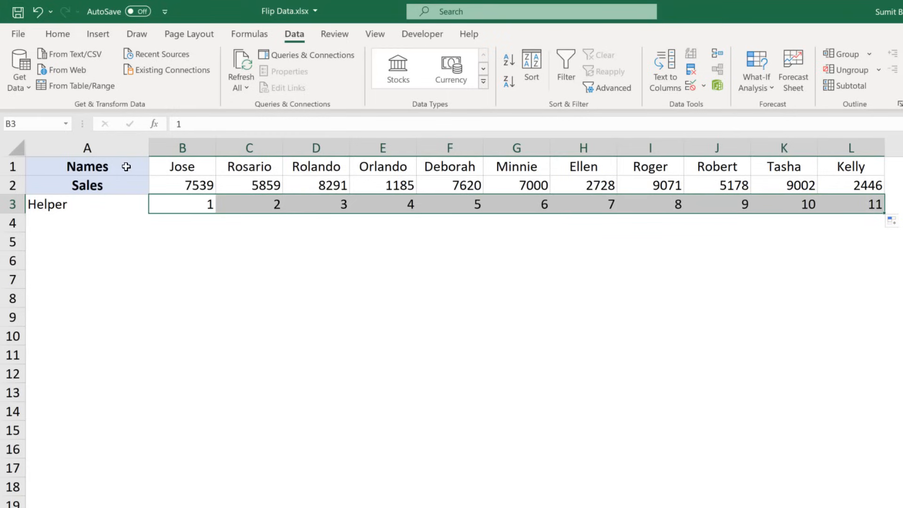
Start a custom sort on B1:L3 with its orientation set to Sort left to right
left_click_drag(183, 169, 856, 207)
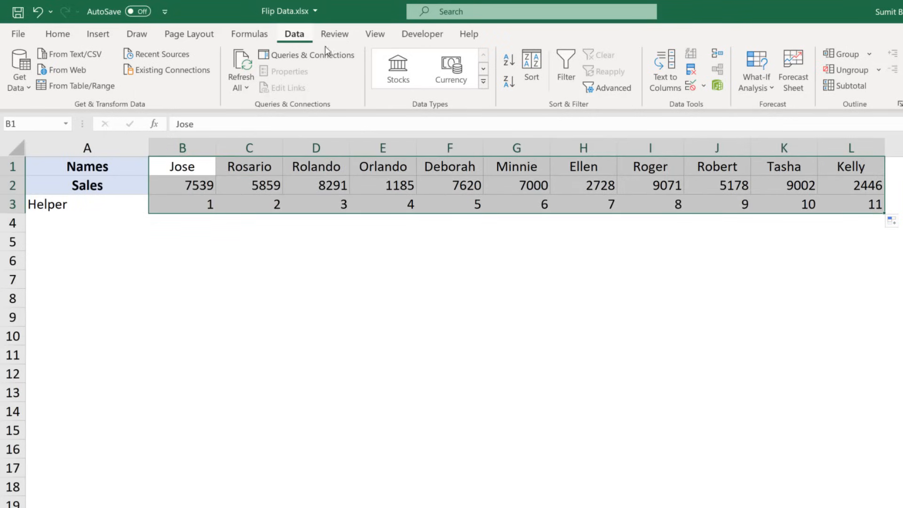
left_click(532, 70)
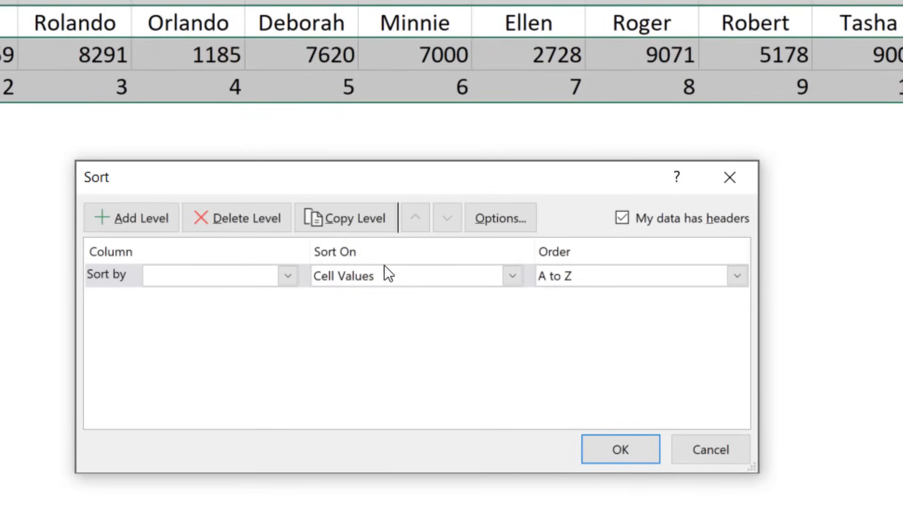
left_click(502, 221)
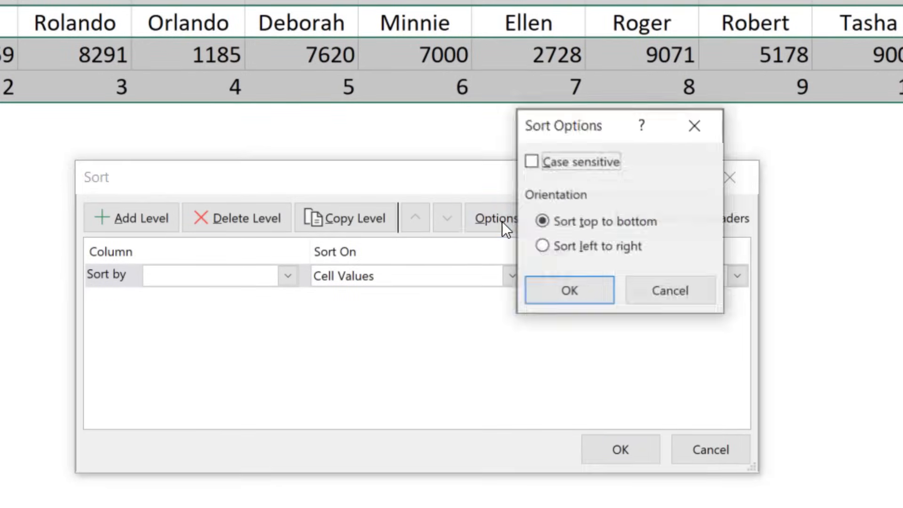
left_click(587, 247)
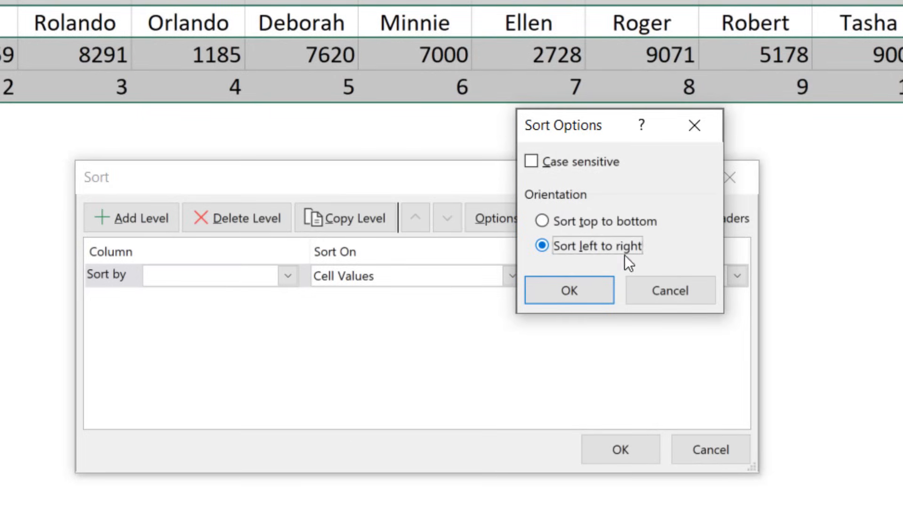
left_click(574, 291)
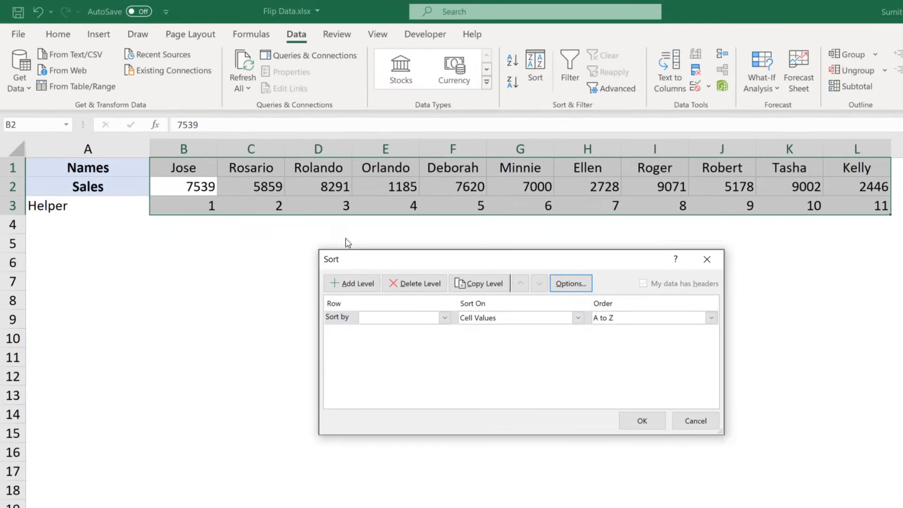
Sort the selected columns by Row 3 on cell values, in Largest to Smallest order
left_click(434, 314)
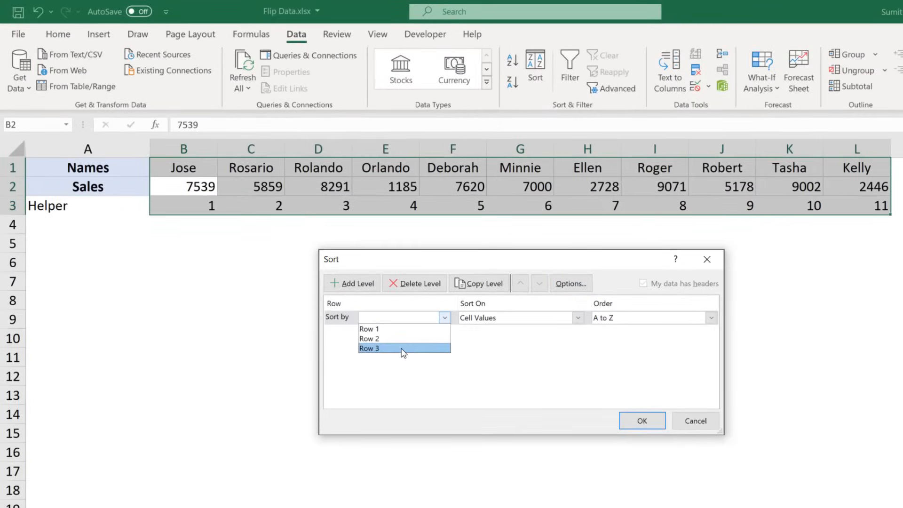
left_click(403, 348)
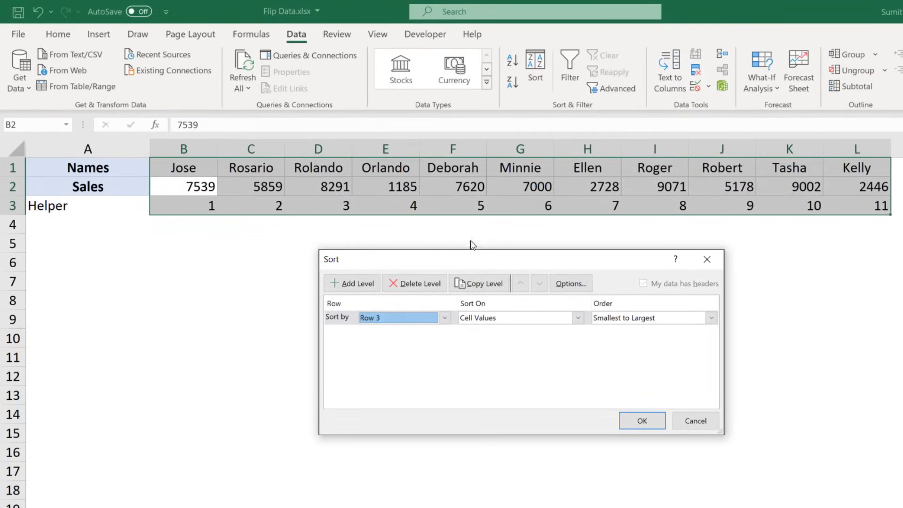
left_click(652, 320)
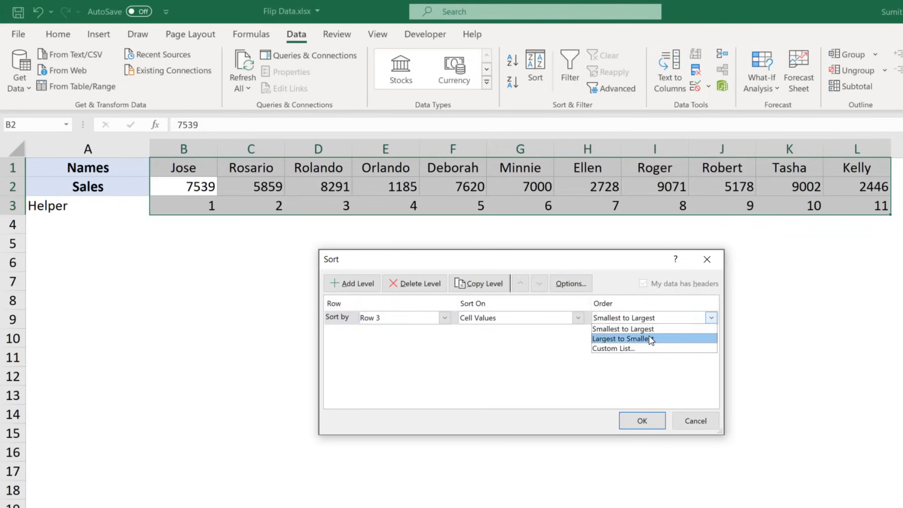
left_click(650, 339)
left_click(642, 421)
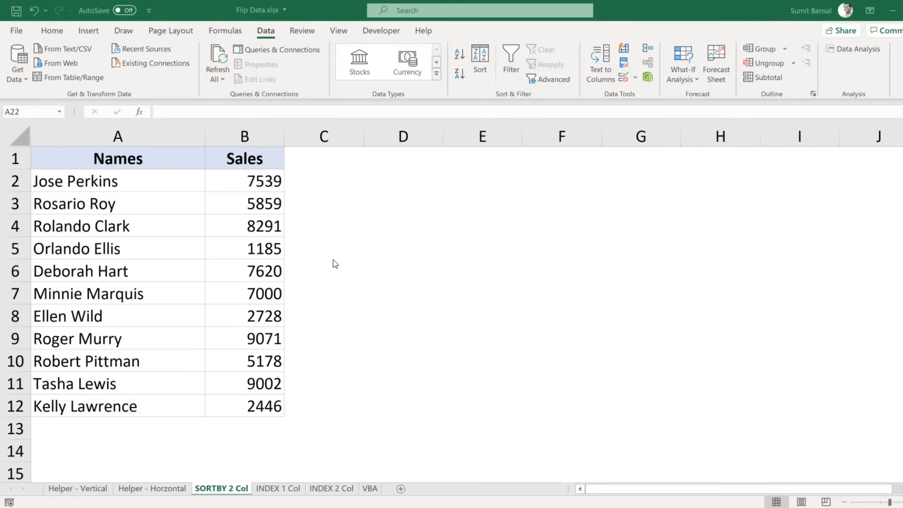
Copy the Names and Sales headers from A1:B1 to D1:E1
left_click_drag(149, 160, 229, 159)
key("ctrl+c")
left_click(385, 162)
key("ctrl+v")
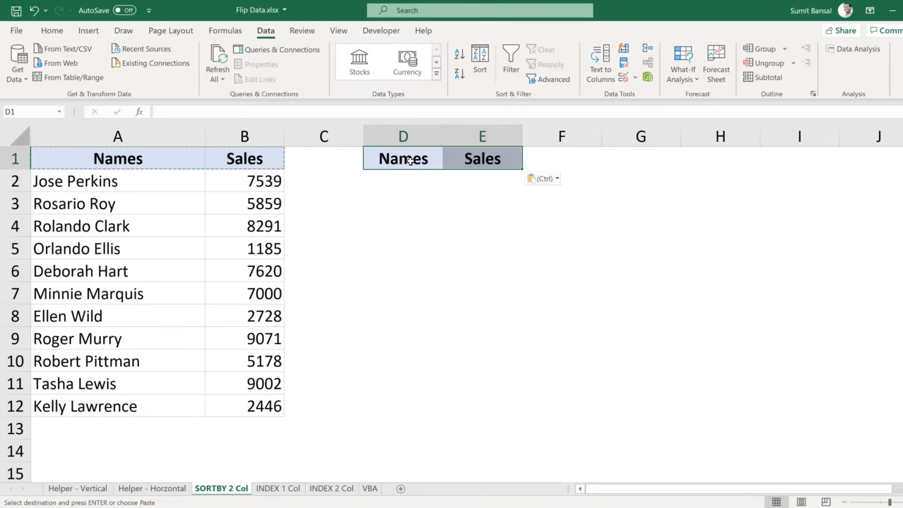
Begin a SORTBY formula in D2 with A2:B12 as the array and ROW(A2:A12) as the sort-by array
left_click(405, 184)
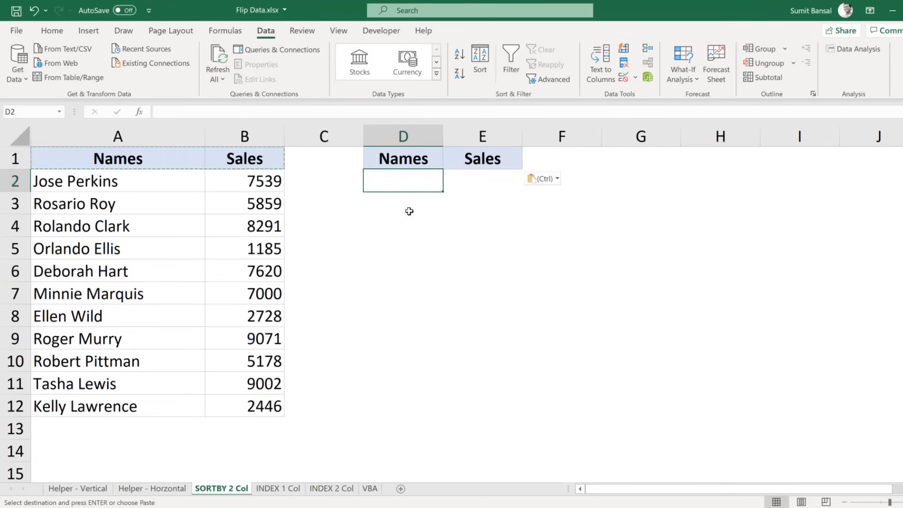
type("=sortby(")
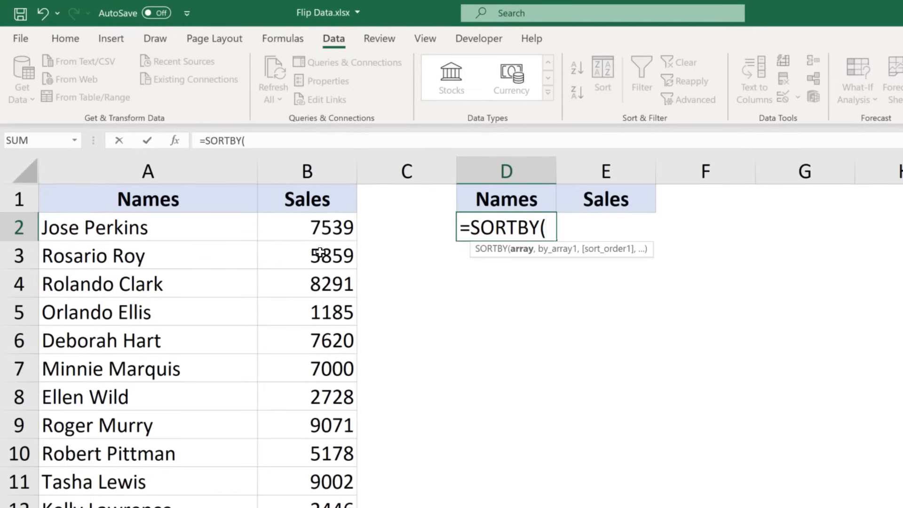
left_click_drag(230, 230, 291, 501)
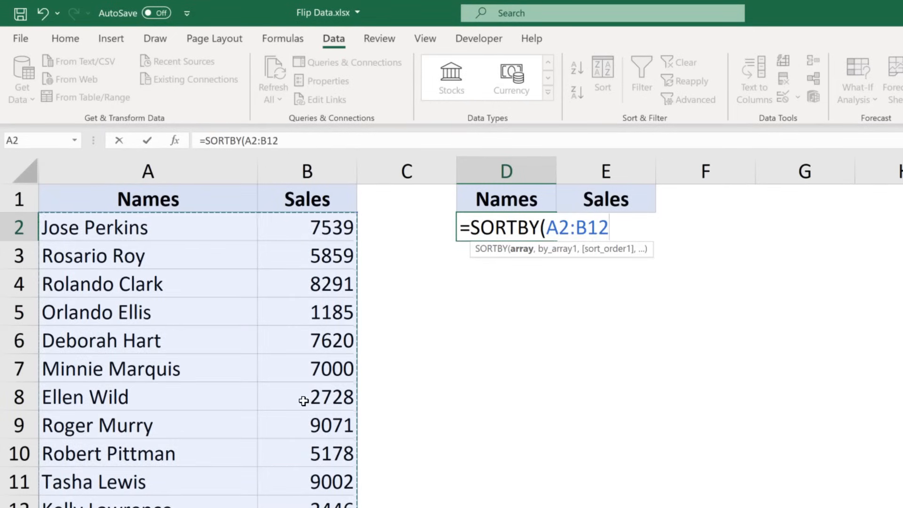
type(",")
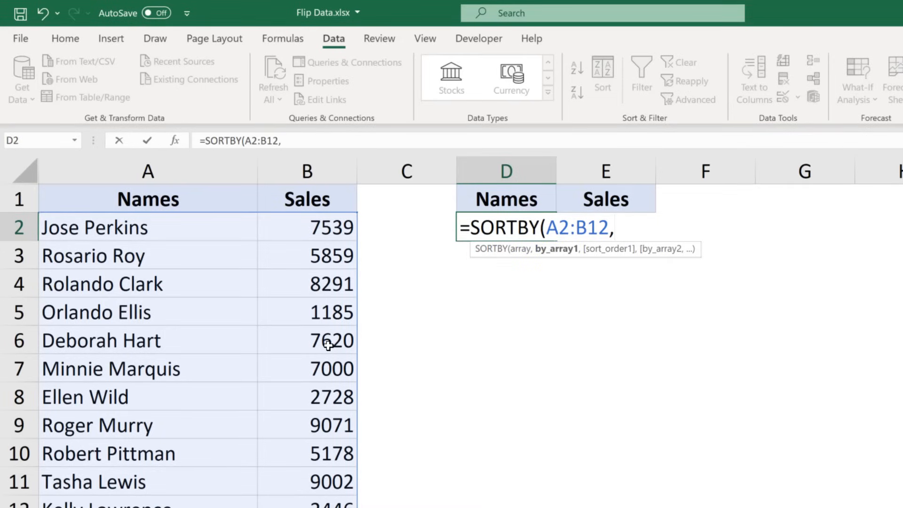
type("row(")
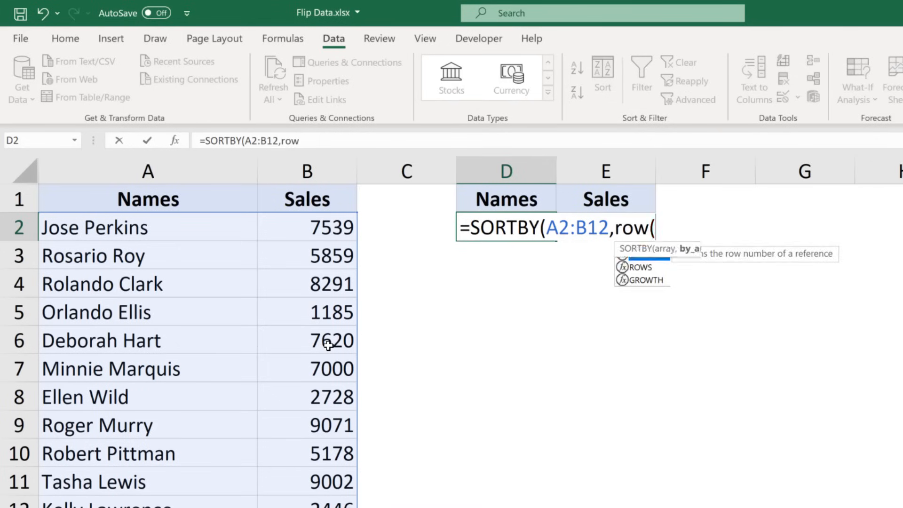
left_click_drag(132, 232, 204, 499)
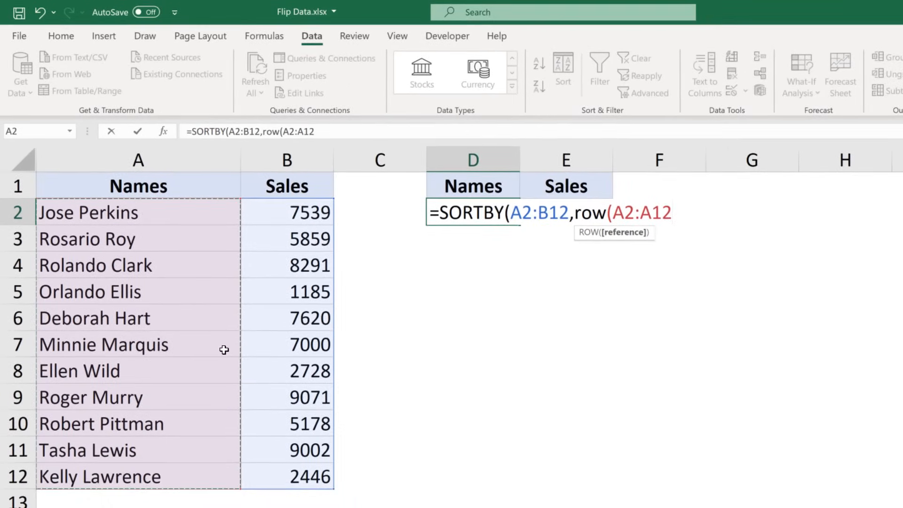
type(")")
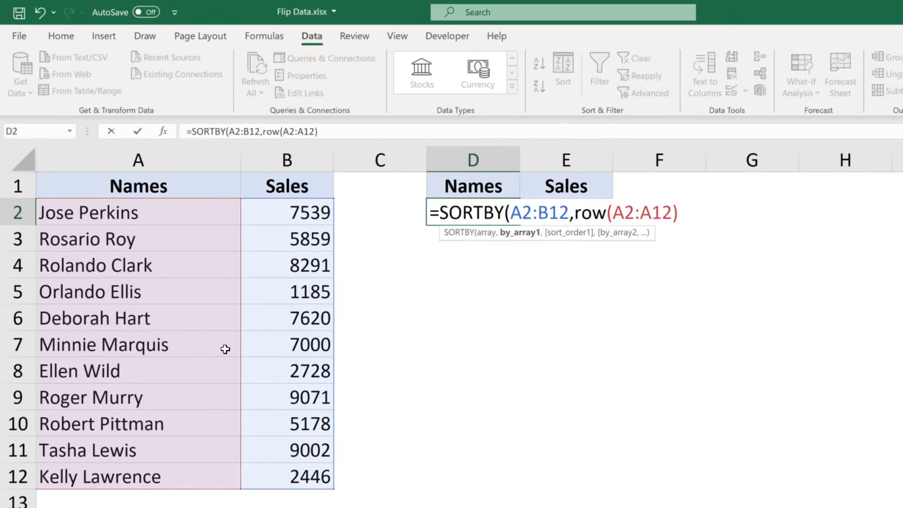
Evaluate the ROW(A2:A12) part inside the formula to preview its array, and restore the original expression
left_click_drag(576, 213, 679, 211)
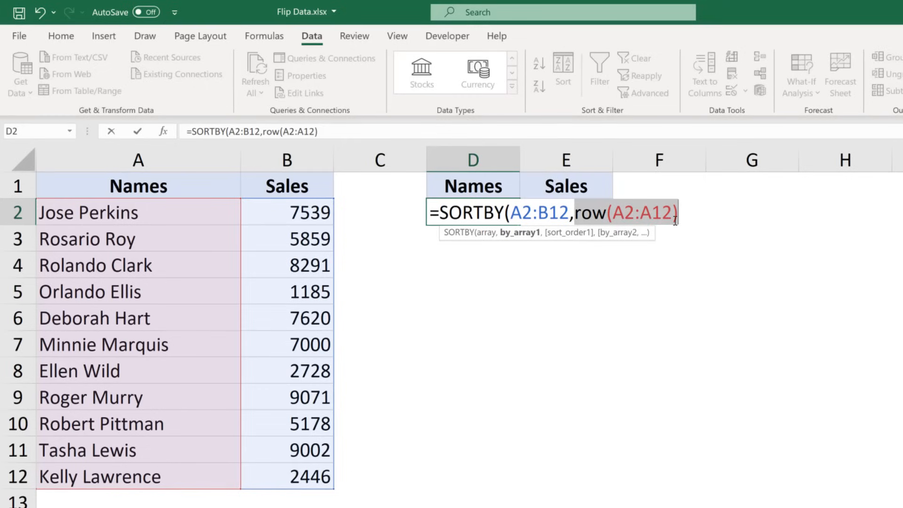
key("F9")
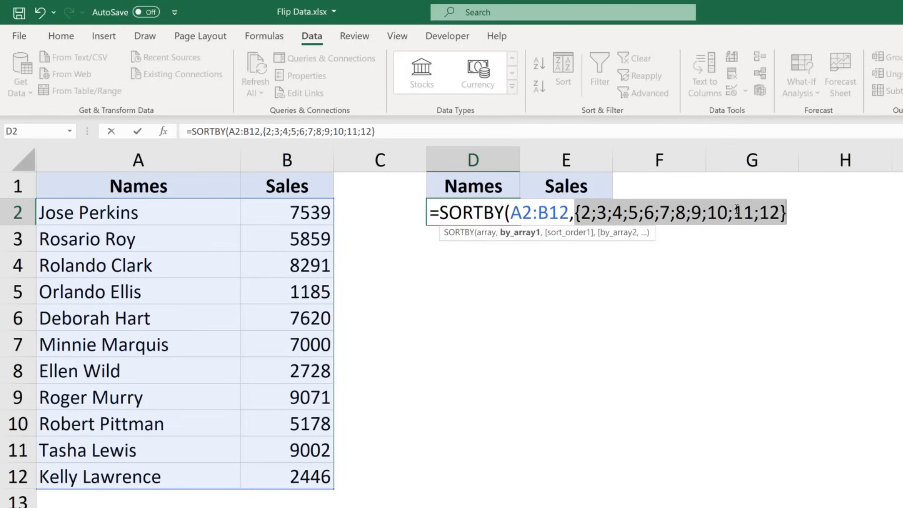
key("ctrl+z")
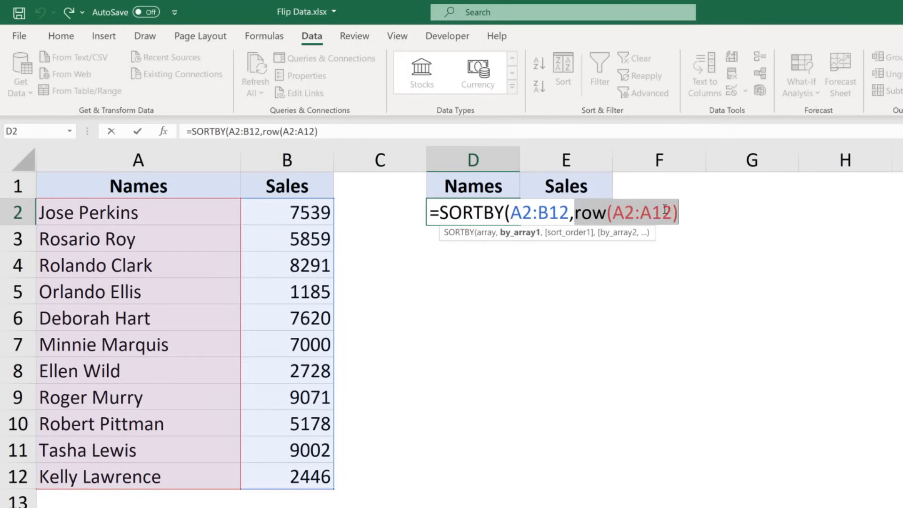
Complete the SORTBY formula in D2 with descending sort order (-1) and enter it
left_click(689, 211)
type(",")
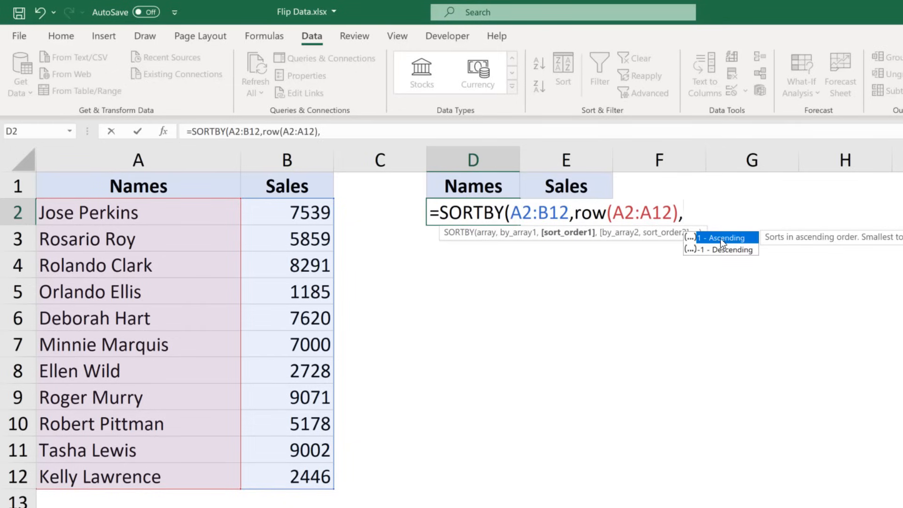
double_click(723, 249)
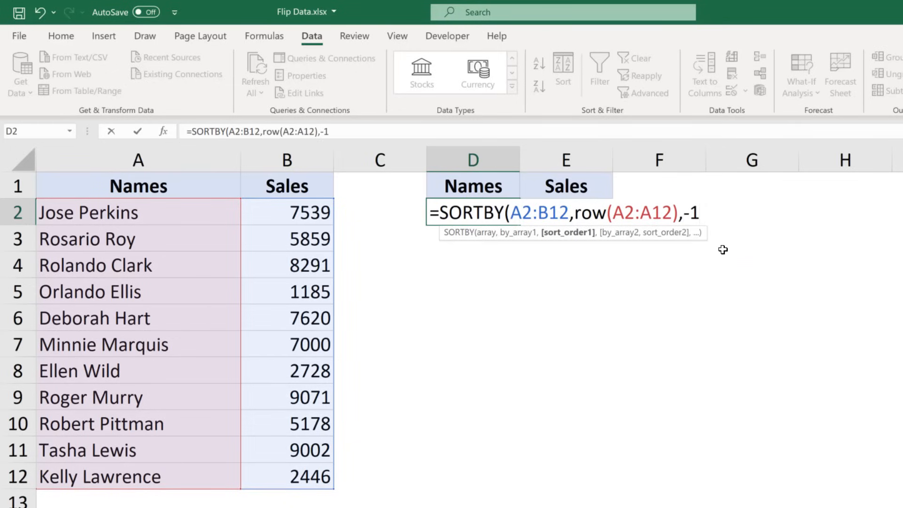
type(")")
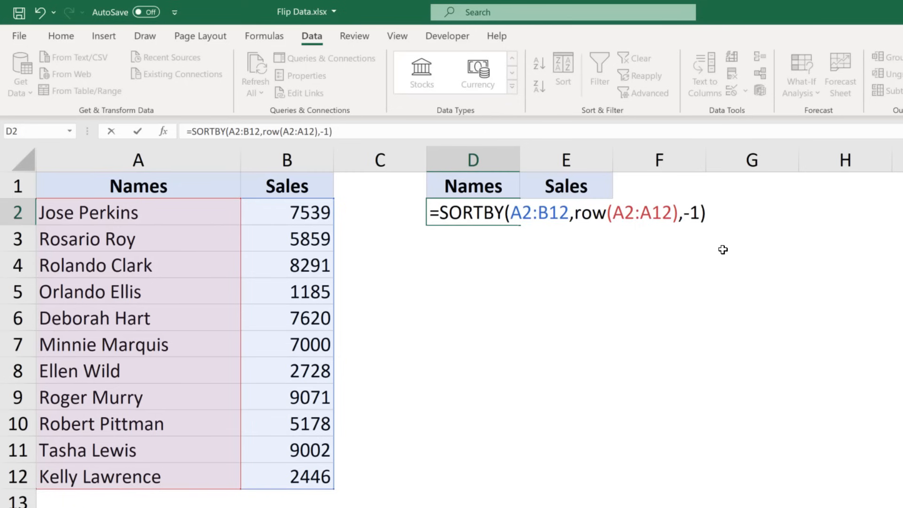
key("Return")
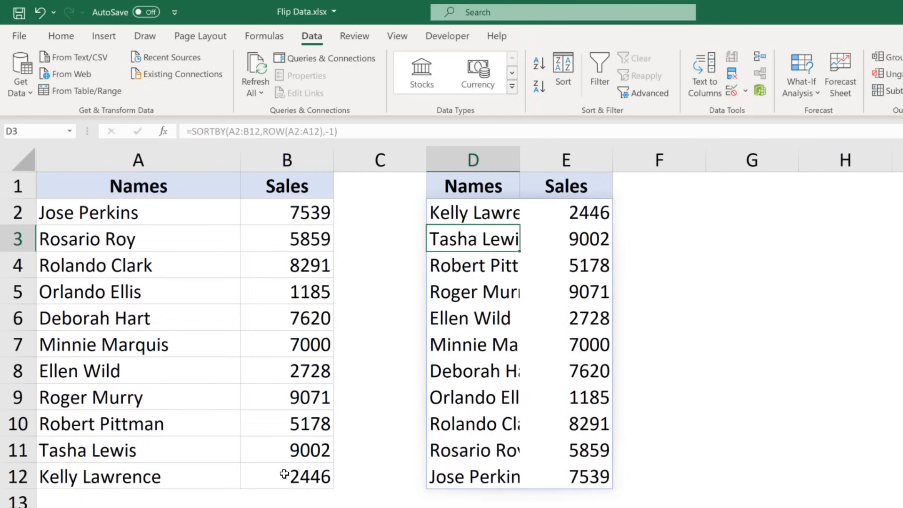
Convert the SORTBY results in D2:E12 to static values by copying them and pasting only values in place
left_click_drag(493, 216, 544, 216)
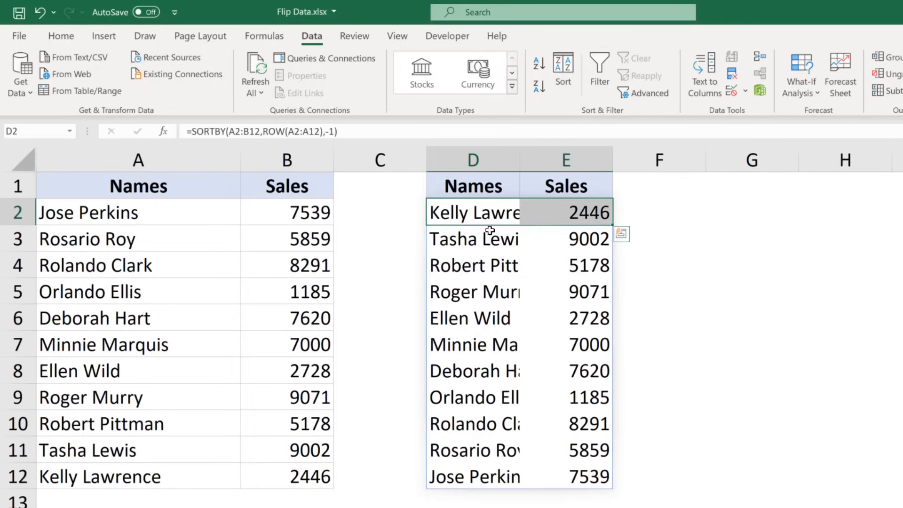
left_click_drag(483, 214, 558, 472)
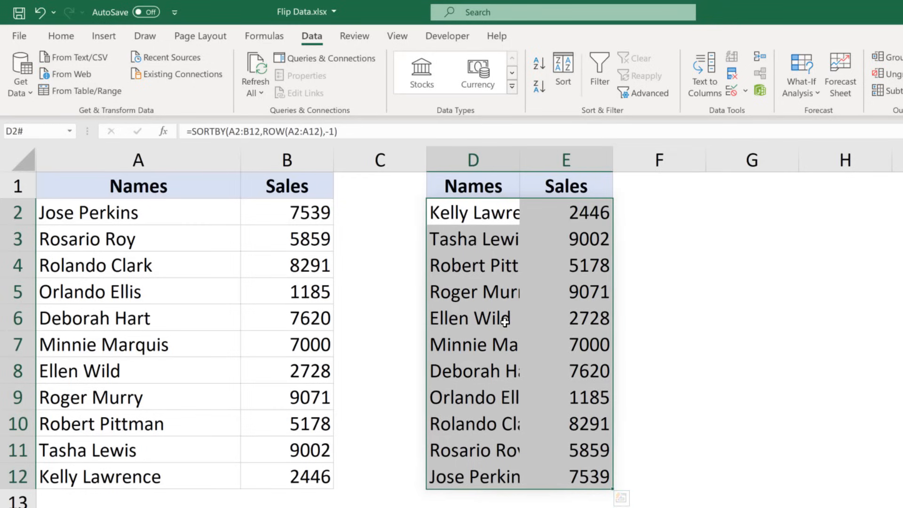
right_click(469, 216)
left_click(498, 220)
right_click(478, 214)
left_click(509, 271)
left_click(420, 215)
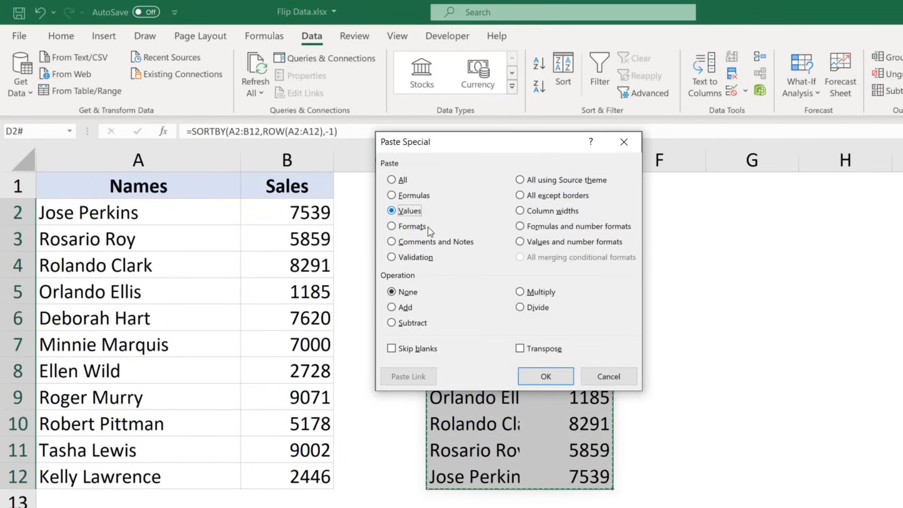
left_click(541, 376)
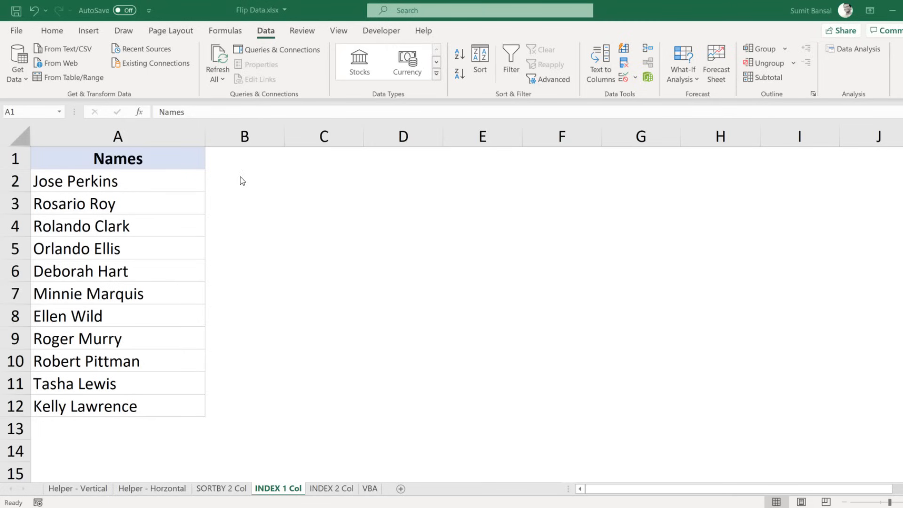
Copy the Names header from A1 to C1
left_click(180, 164)
key("ctrl+c")
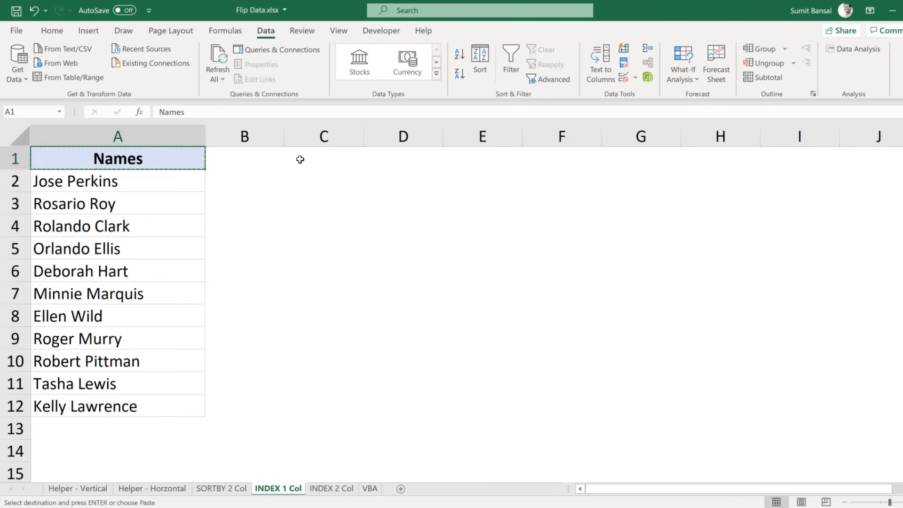
left_click(298, 157)
key("ctrl+v")
Begin an INDEX formula in C2 with $A$2:$A$12 as the array and ROWS(A2:A12) as the row number
left_click(319, 182)
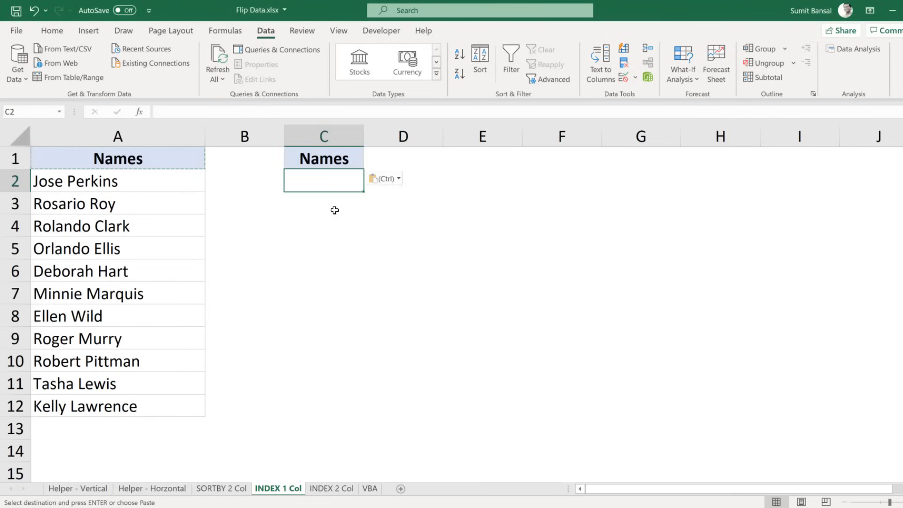
type("=index(")
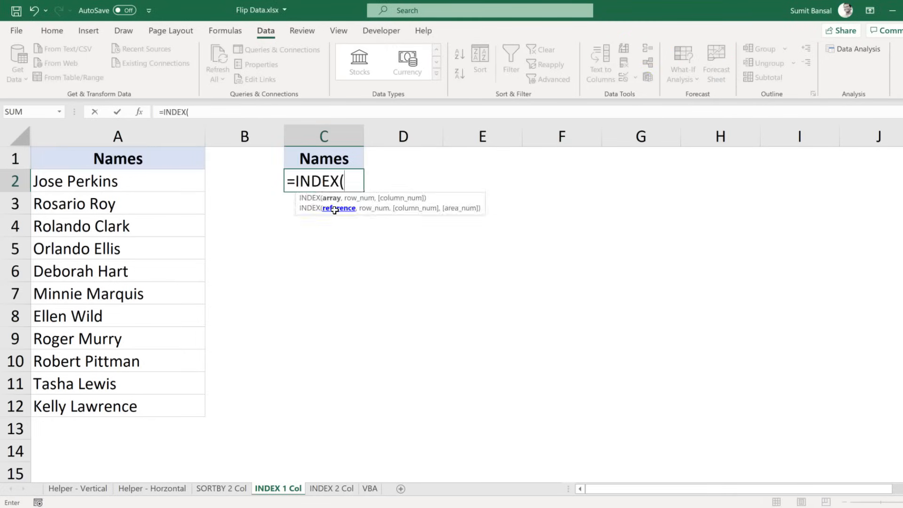
left_click_drag(146, 186, 133, 407)
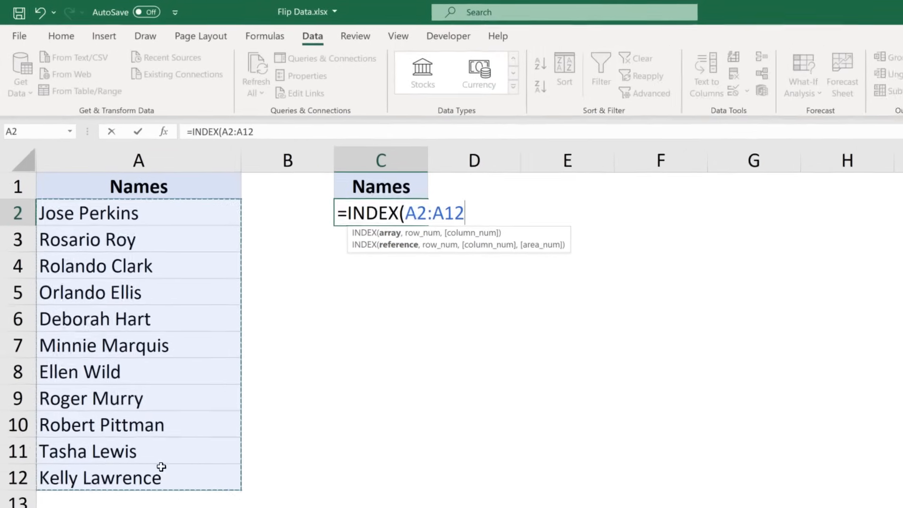
key("F4")
type(",")
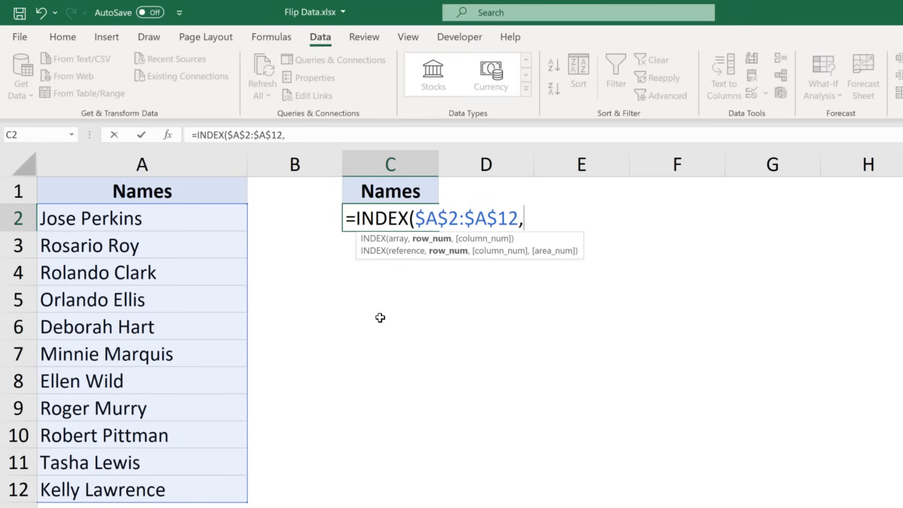
type("rows")
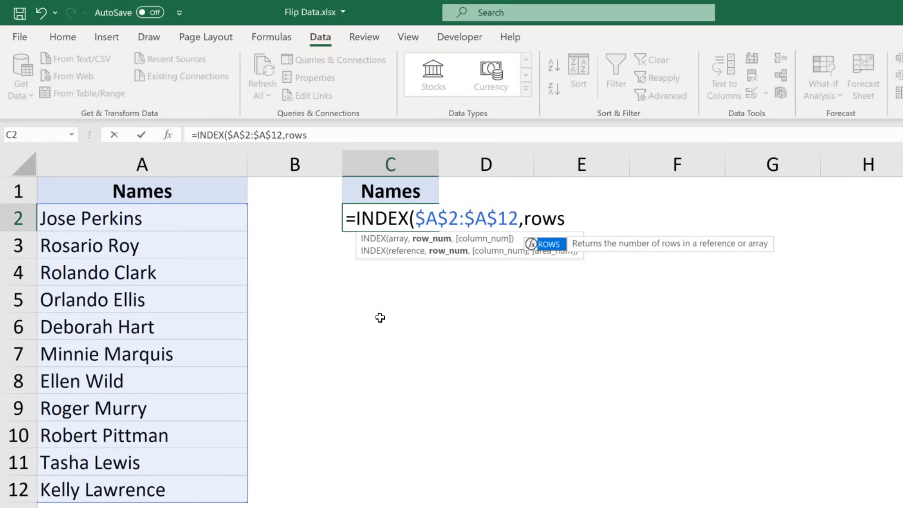
type("(")
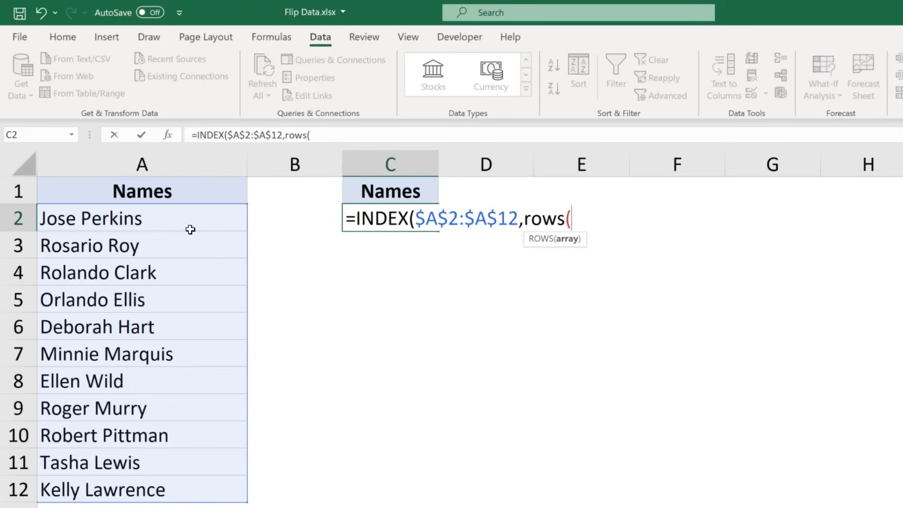
left_click_drag(185, 220, 173, 488)
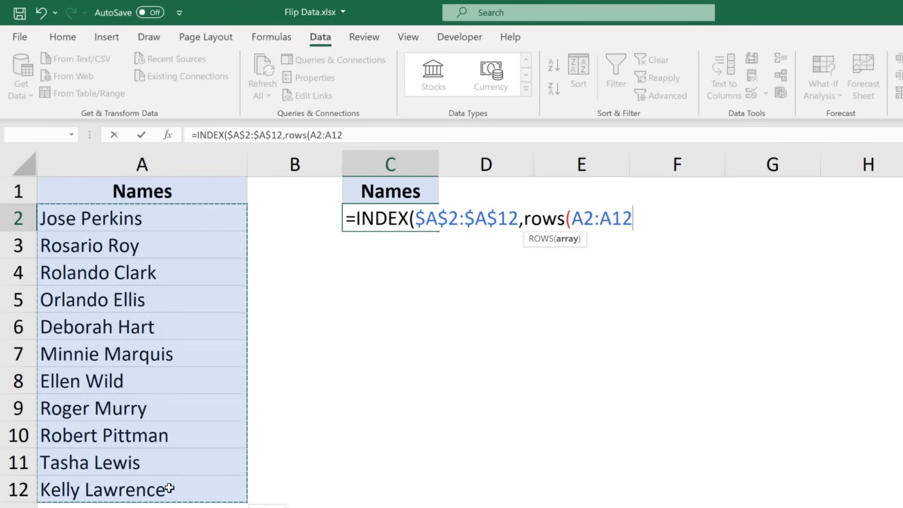
type(")")
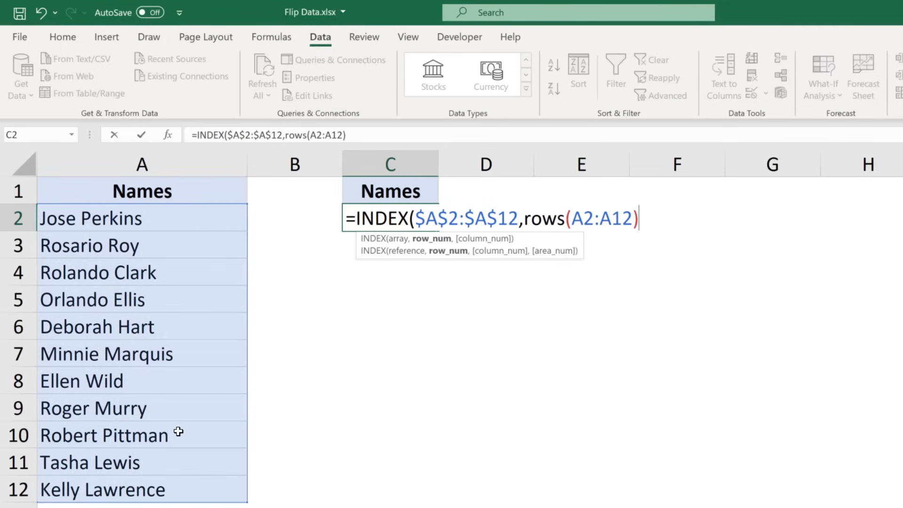
Evaluate the ROWS(A2:A12) part inside the formula to preview its result, and restore the original expression
left_click_drag(525, 218, 640, 222)
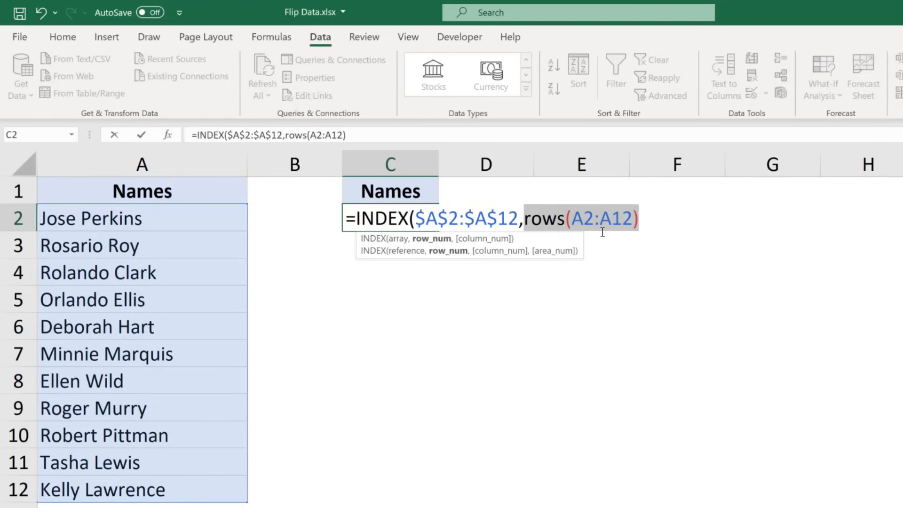
key("F9")
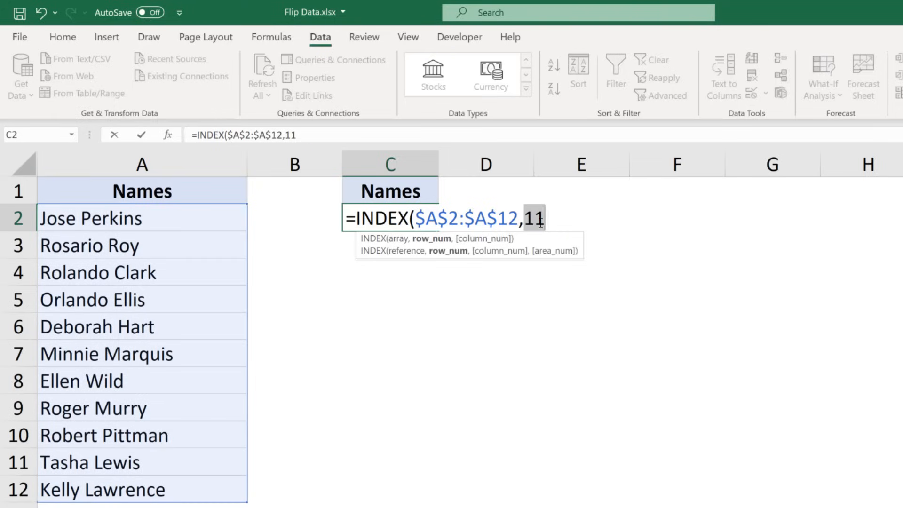
key("ctrl+z")
Lock the end of the ROWS range as $A$12, and enter the completed formula =INDEX($A$2:$A$12,ROWS(A2:$A$12)) in C2
left_click_drag(573, 220, 633, 221)
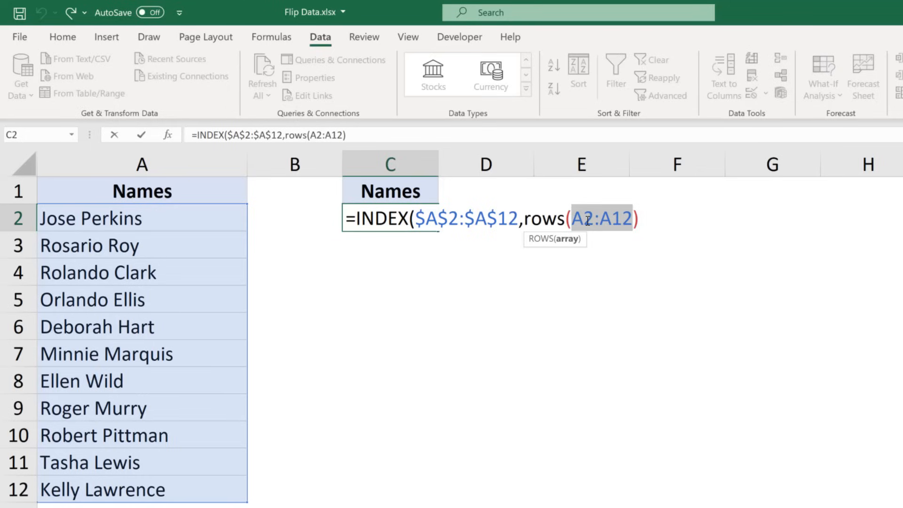
left_click(615, 217)
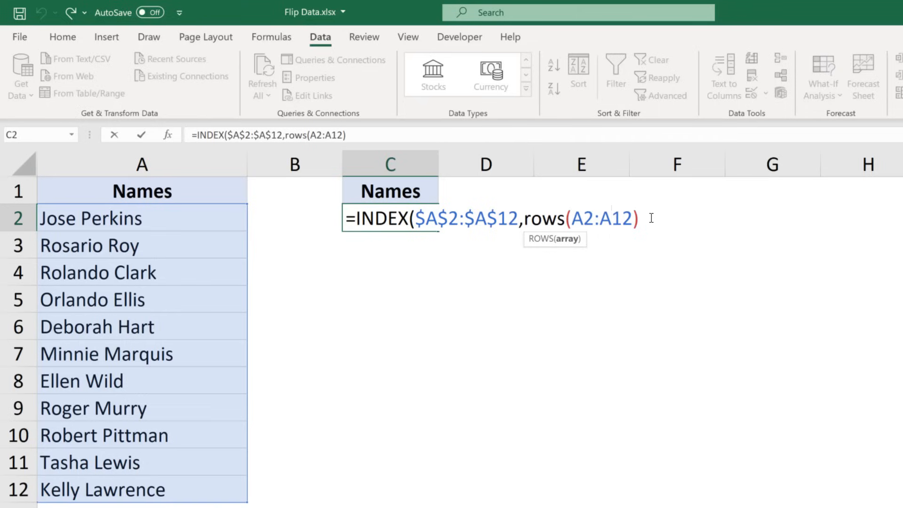
key("F4")
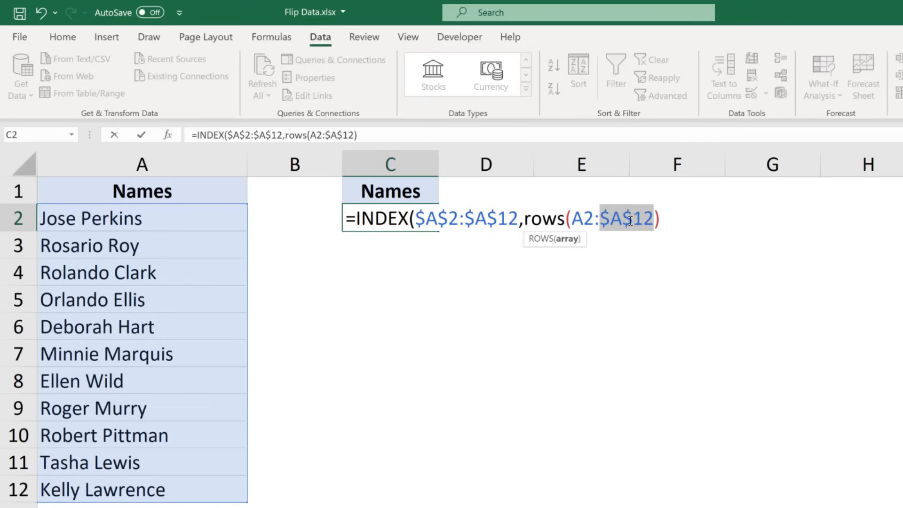
left_click(672, 222)
type(")")
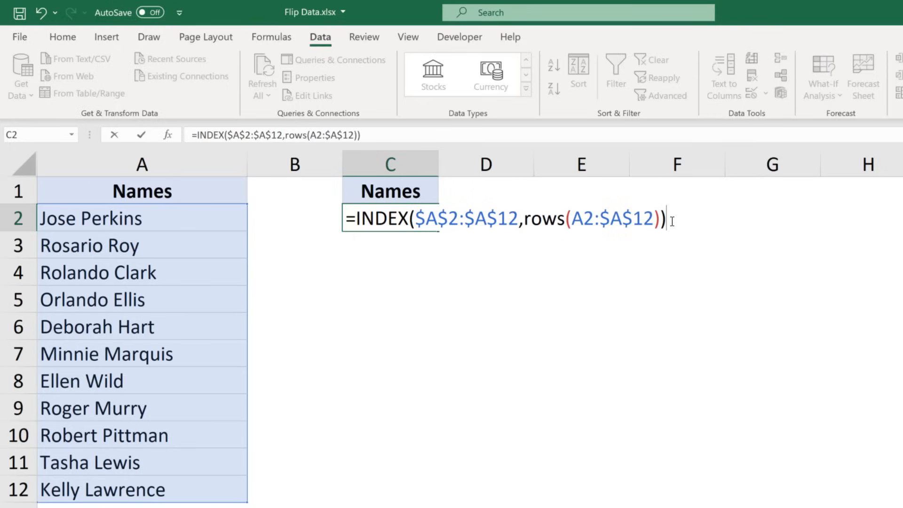
key("Return")
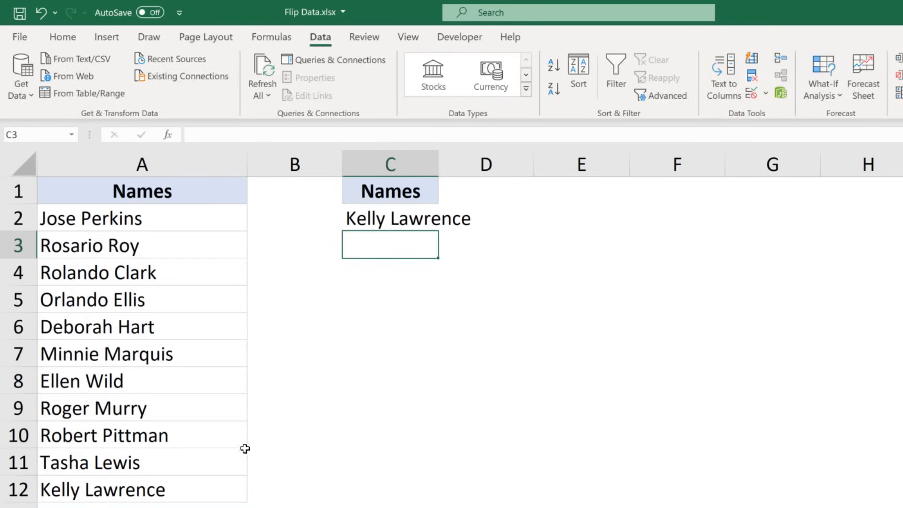
Review the ROWS part of the formula in C2, and fill the formula down to C12
left_click(385, 220)
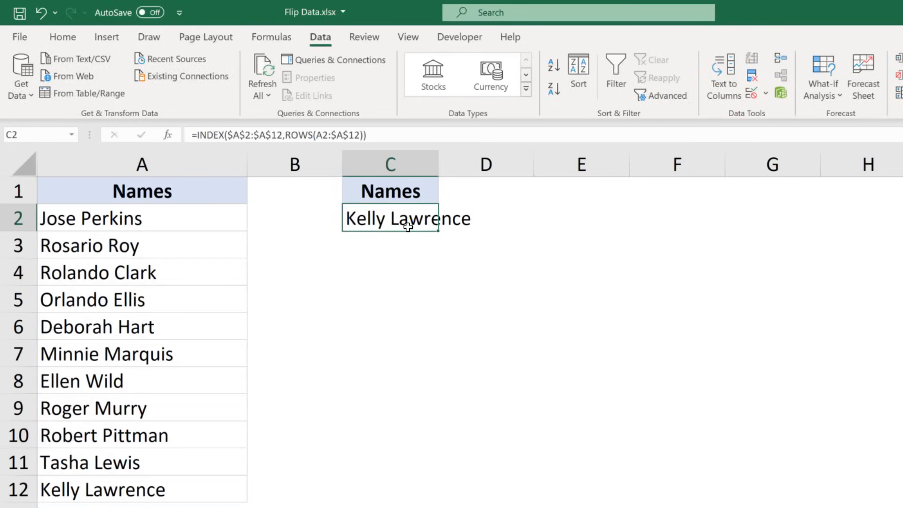
key("F2")
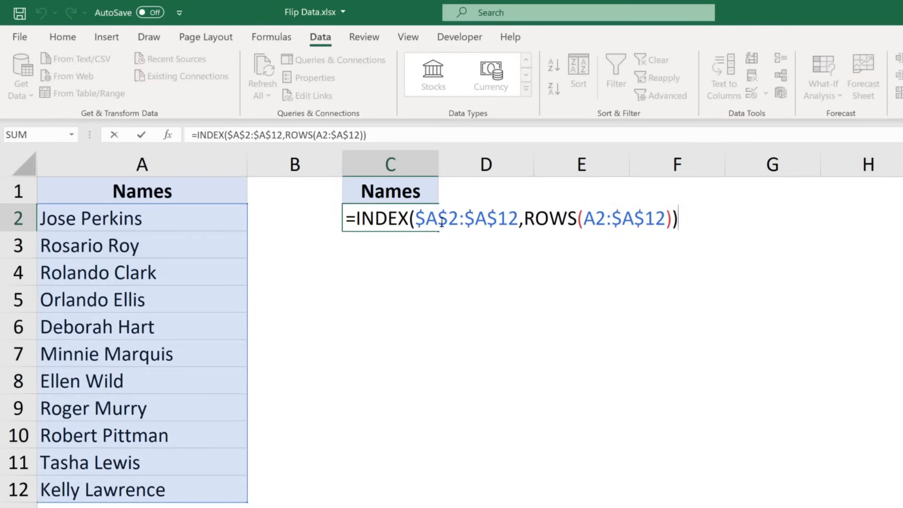
left_click_drag(528, 219, 671, 219)
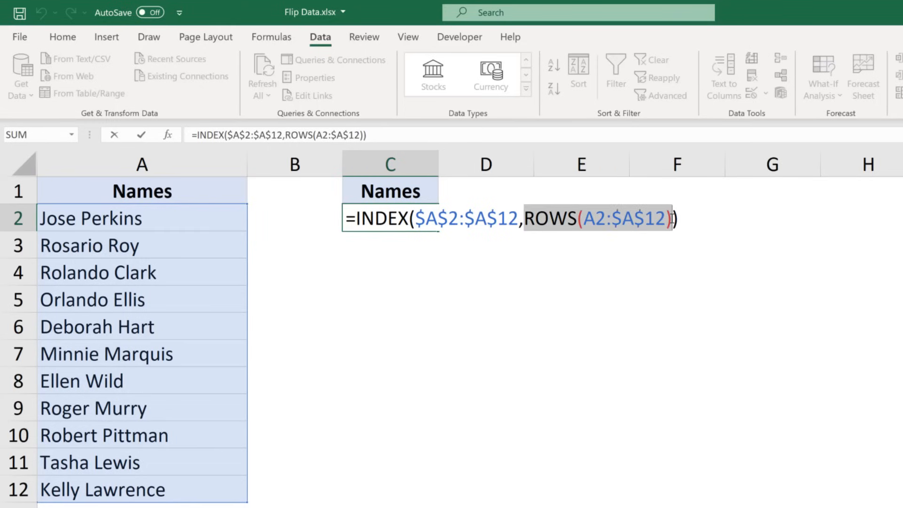
key("Escape")
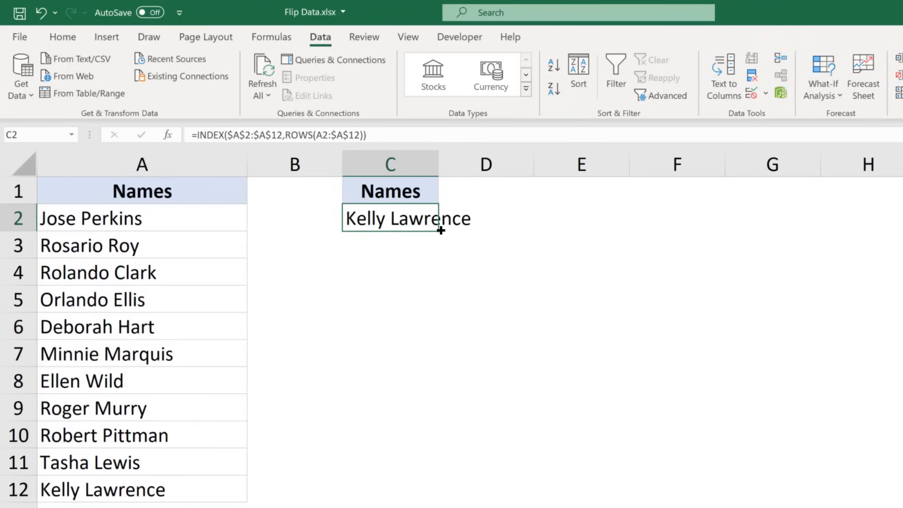
left_click_drag(439, 232, 414, 494)
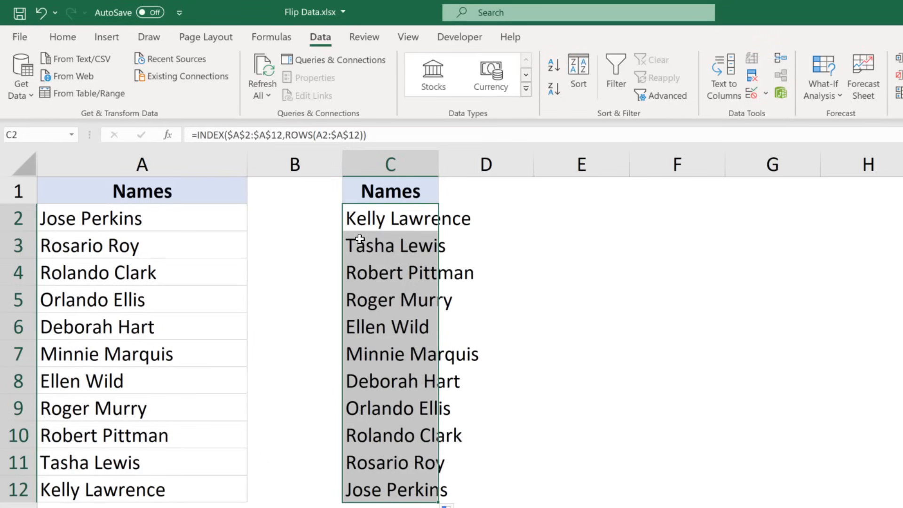
Compare the ROWS range in the formula in C3 with the one in C2, leaving both formulas unchanged
left_click(369, 251)
key("F2")
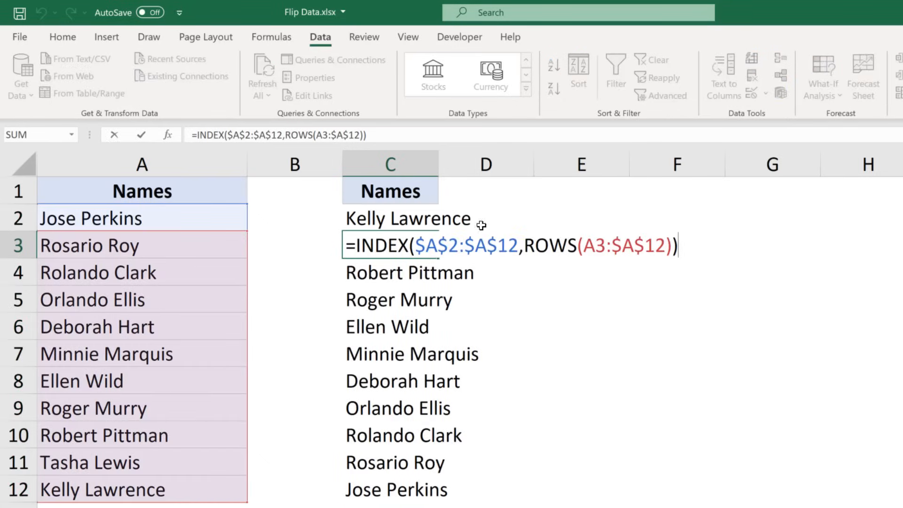
key("Escape")
key("Up")
key("F2")
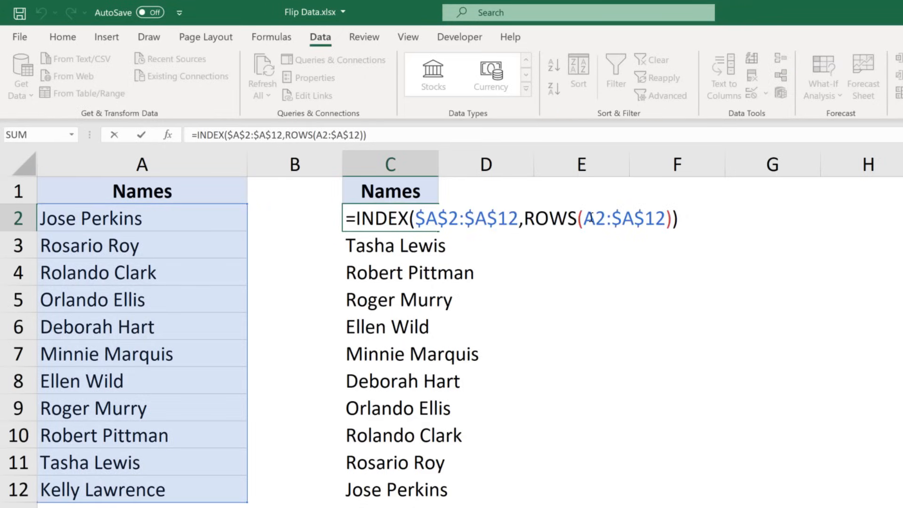
left_click_drag(590, 218, 661, 219)
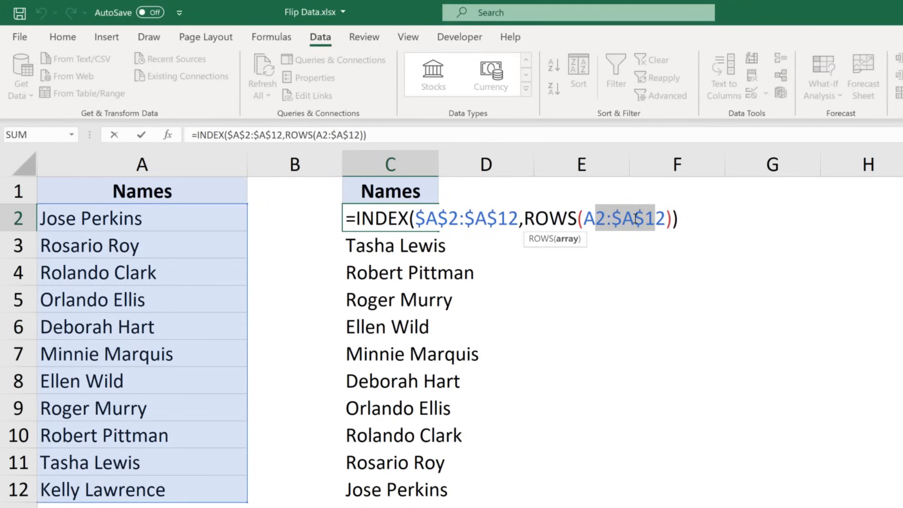
key("Escape")
key("Down")
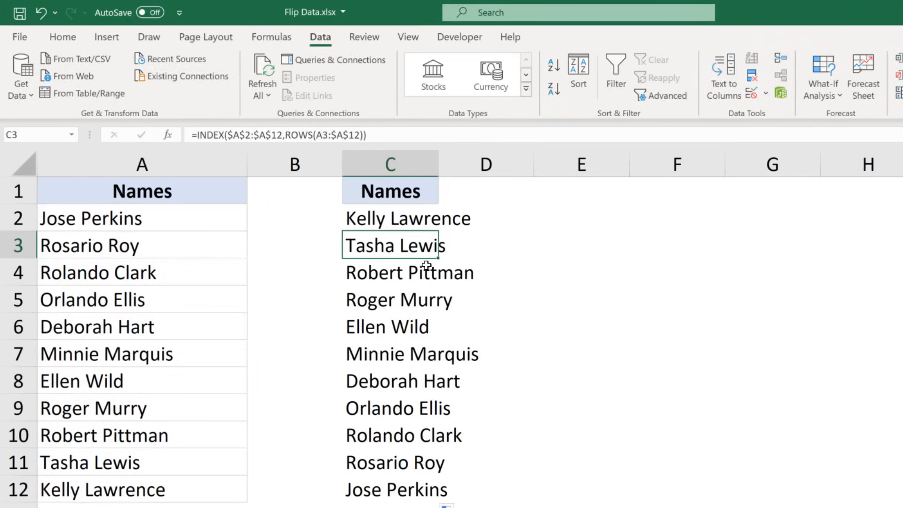
Evaluate the ROWS(A3:$A$12) part of the formula in C3 to preview its result, and restore the original formula
key("F2")
left_click_drag(587, 246, 605, 246)
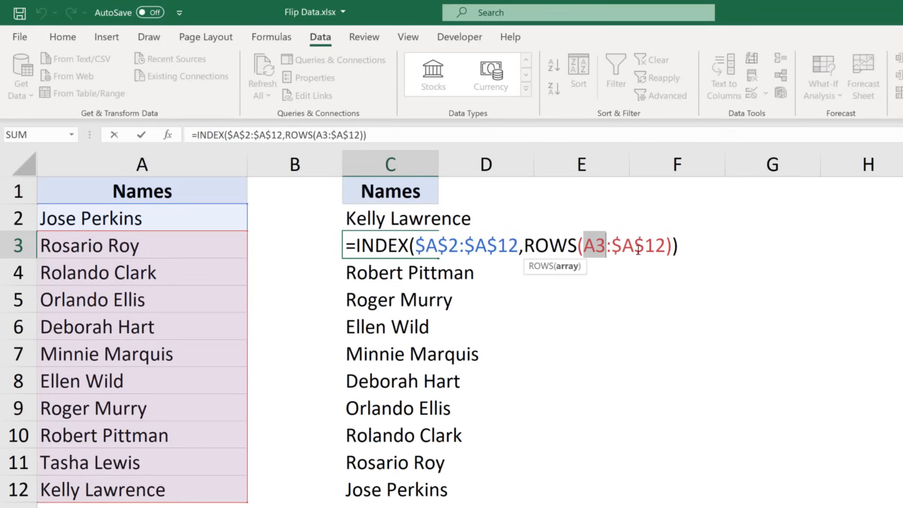
left_click_drag(528, 245, 670, 247)
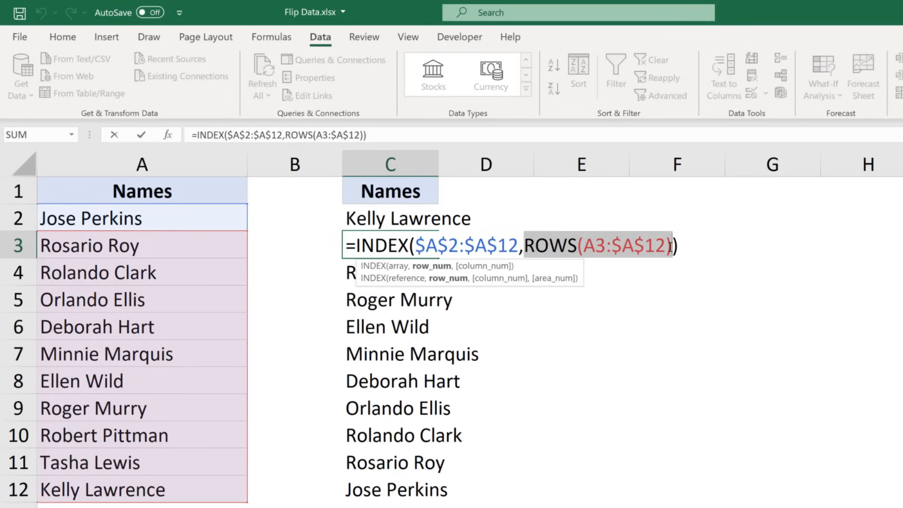
key("F9")
key("ctrl+z")
key("Escape")
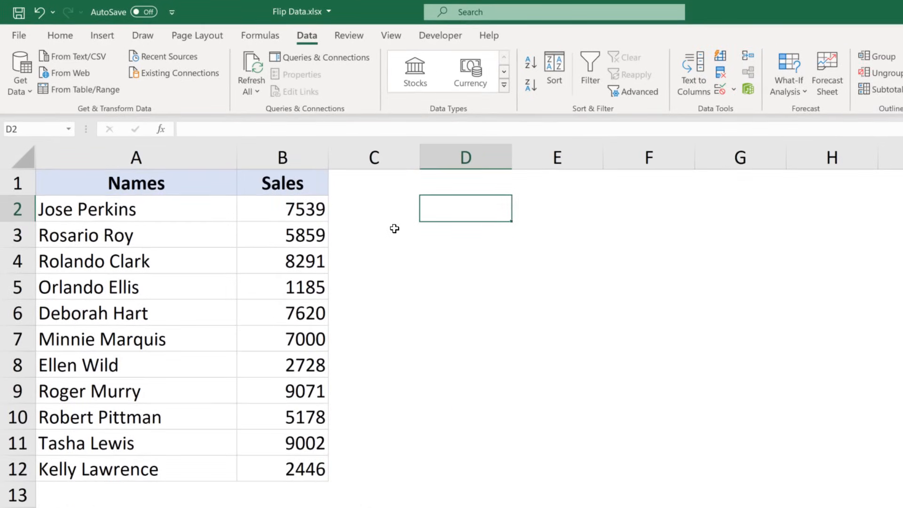
Copy the Names and Sales headers from A1:B1 into D1:E1
left_click_drag(219, 182, 268, 182)
key("ctrl+c")
left_click(465, 183)
key("ctrl+v")
Begin an INDEX formula in D2 with the absolute range $A$2:$B$12 as the array
left_click(463, 212)
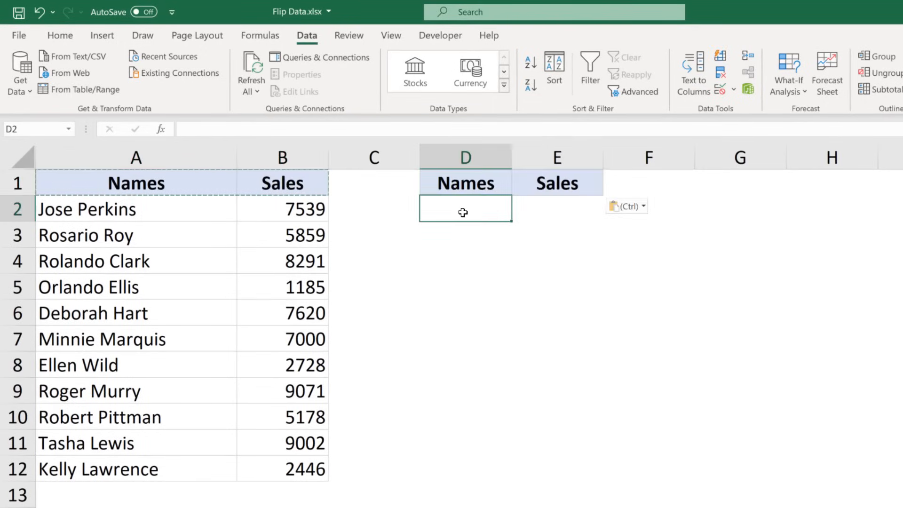
type("=inde")
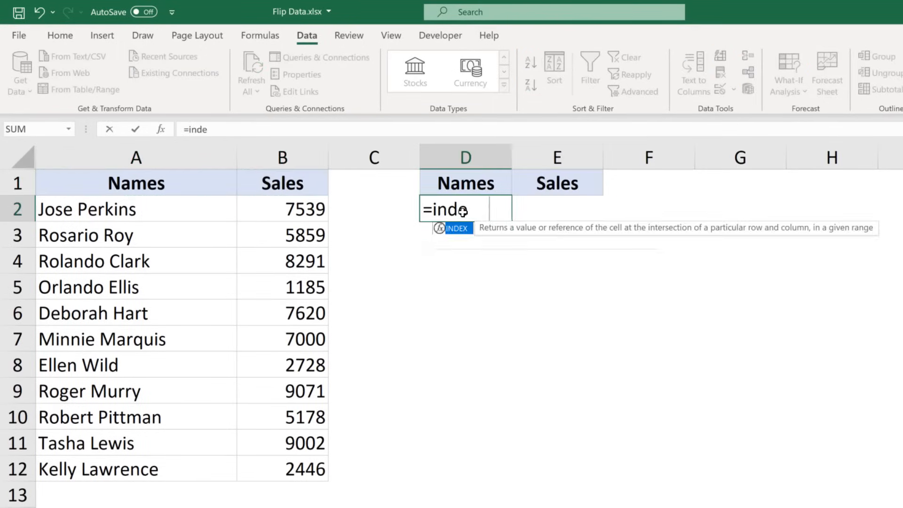
key("Tab")
left_click_drag(177, 212, 269, 463)
key("F4")
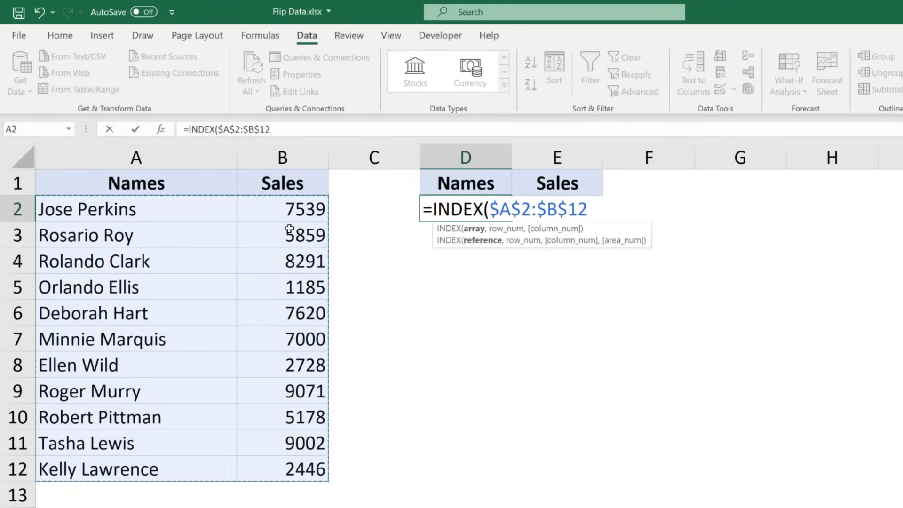
Add ROWS(A2:$A$12) as the row number of the INDEX formula in D2, with only the end of the range locked
type(",rows(")
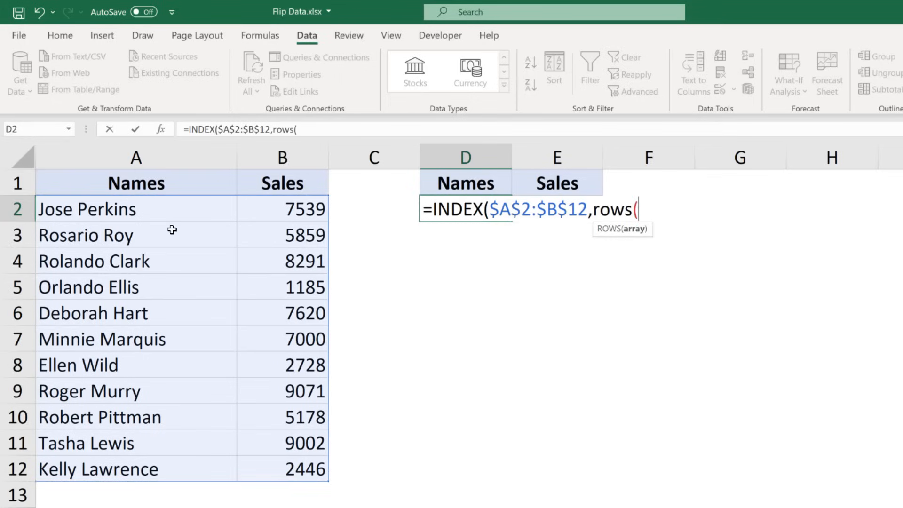
left_click_drag(171, 215, 167, 465)
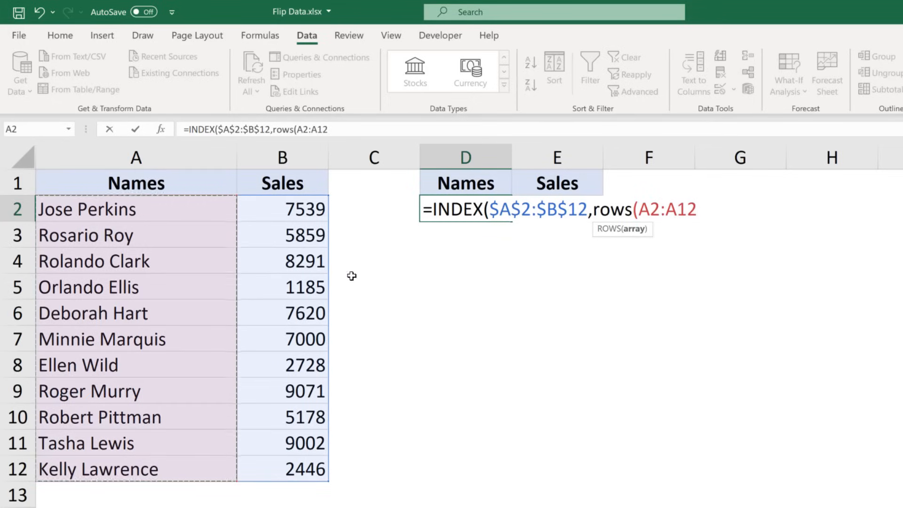
left_click(688, 209)
key("F4")
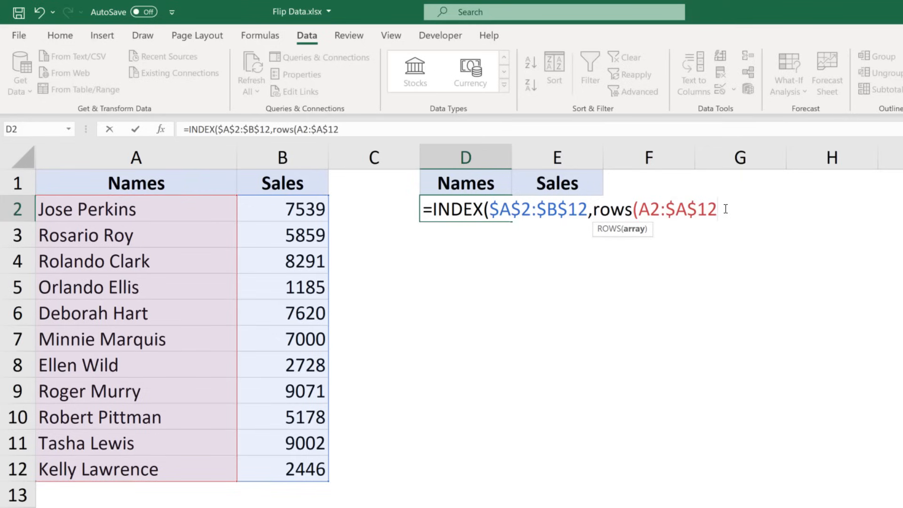
type("),")
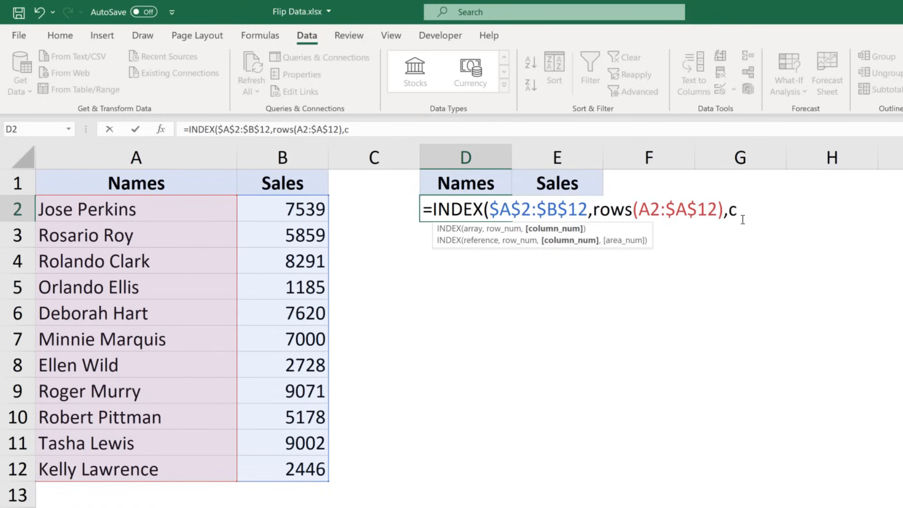
Add COLUMNS($A$2:A2) as the column number, with the first reference locked, and enter the completed INDEX formula in D2
type("column")
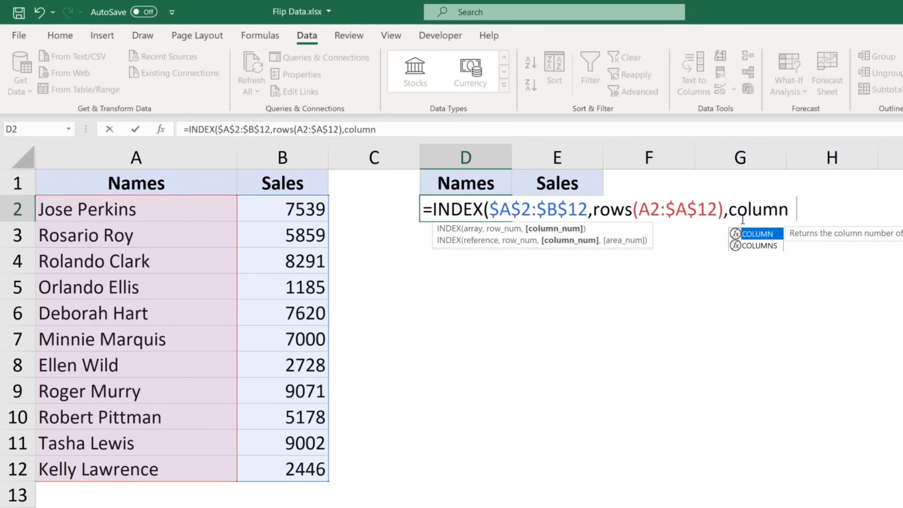
type("s(")
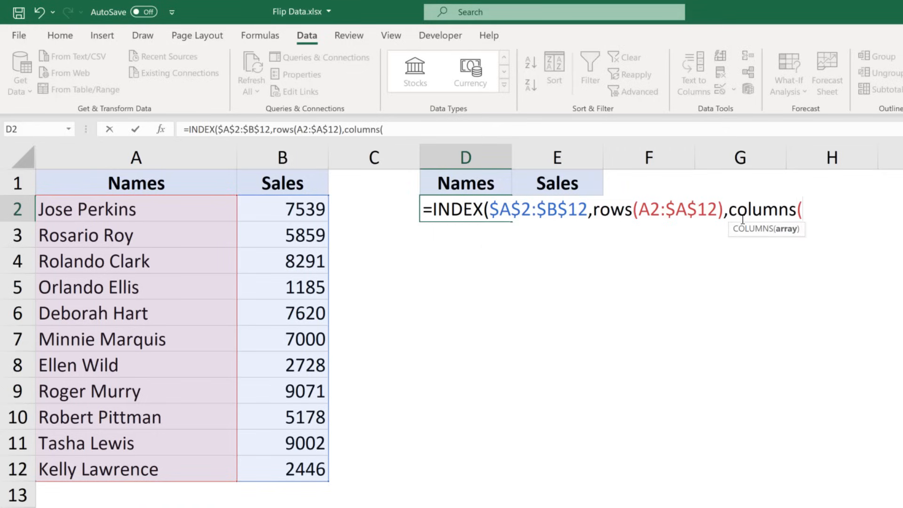
left_click(192, 209)
type(":A2)")
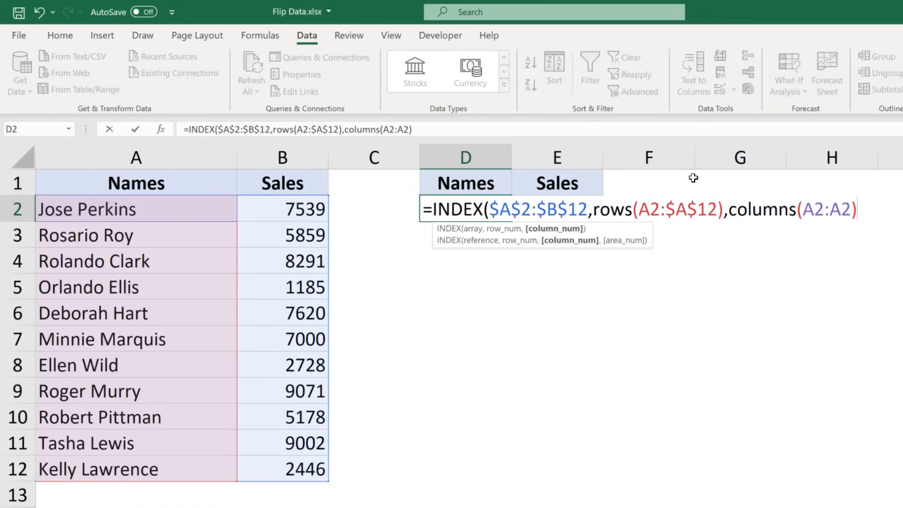
left_click(811, 208)
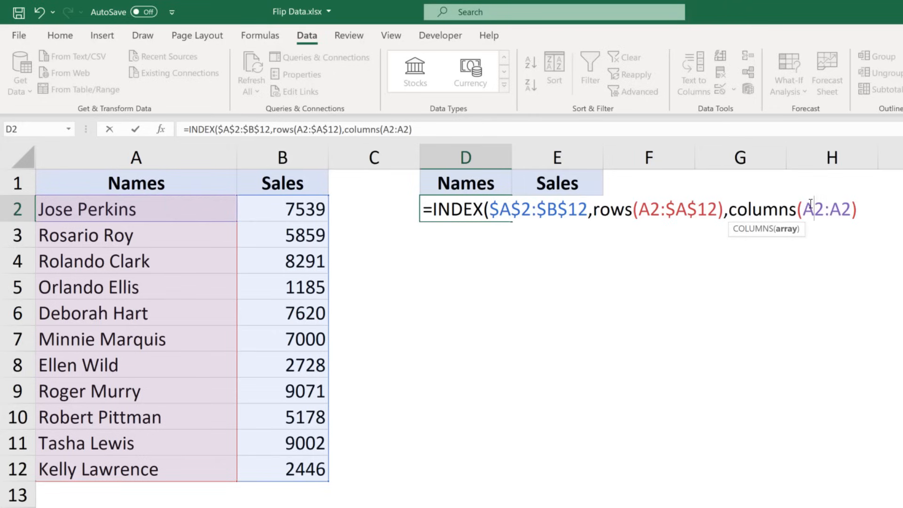
key("F4")
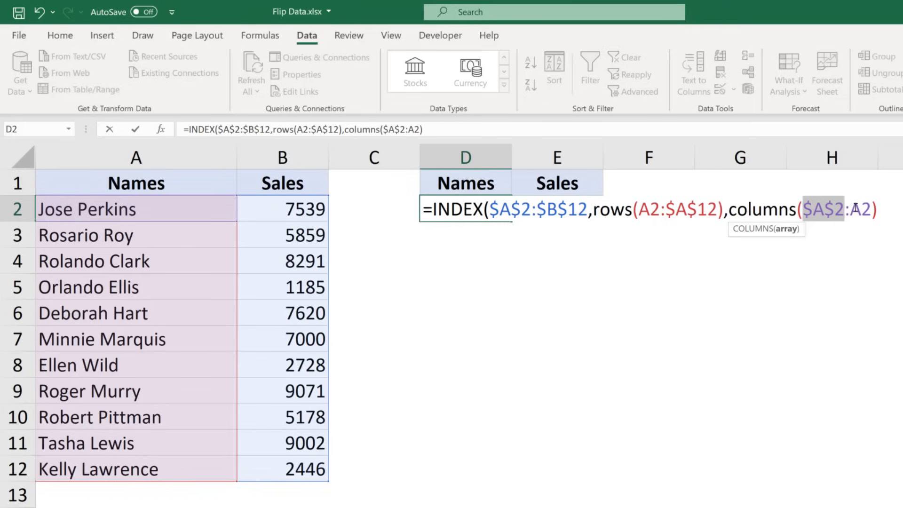
left_click(887, 208)
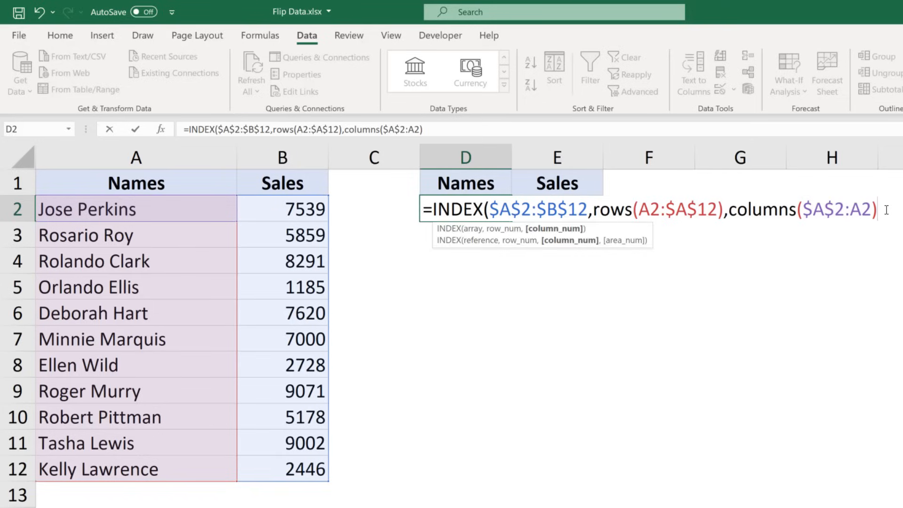
type(")")
key("Return")
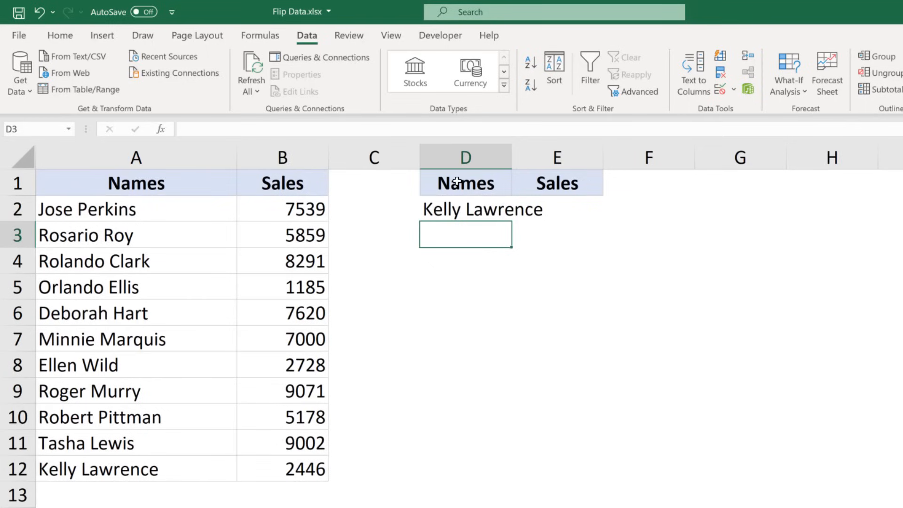
Fill the D2 formula across and down to E12, and check the resulting formula in E2
left_click(489, 208)
left_click_drag(512, 218, 579, 481)
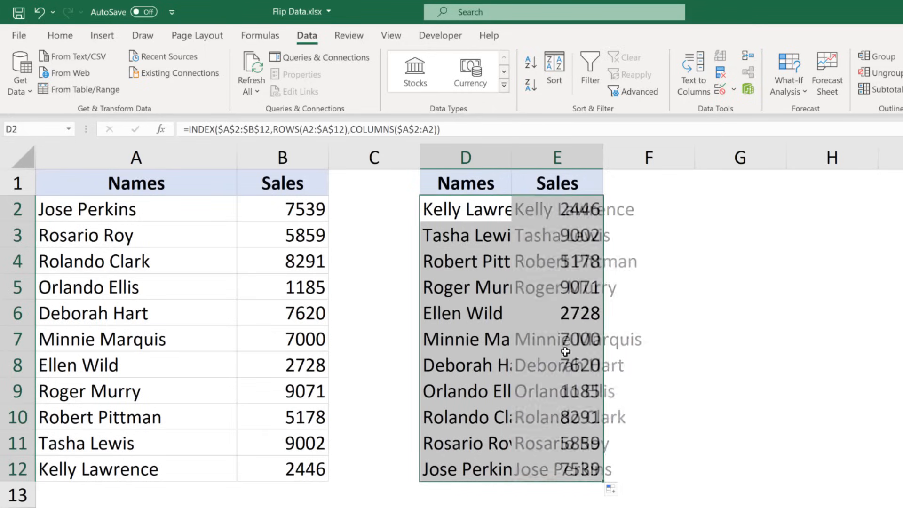
left_click(478, 216)
left_click(527, 213)
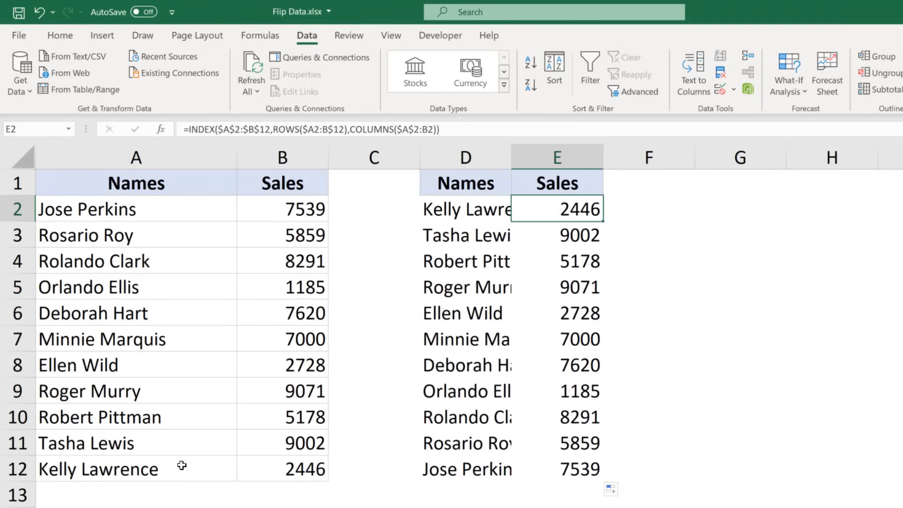
Compare the last two rows of the original Names and Sales data with the first rows of the flipped table
left_click_drag(182, 464, 291, 467)
left_click_drag(458, 239, 549, 243)
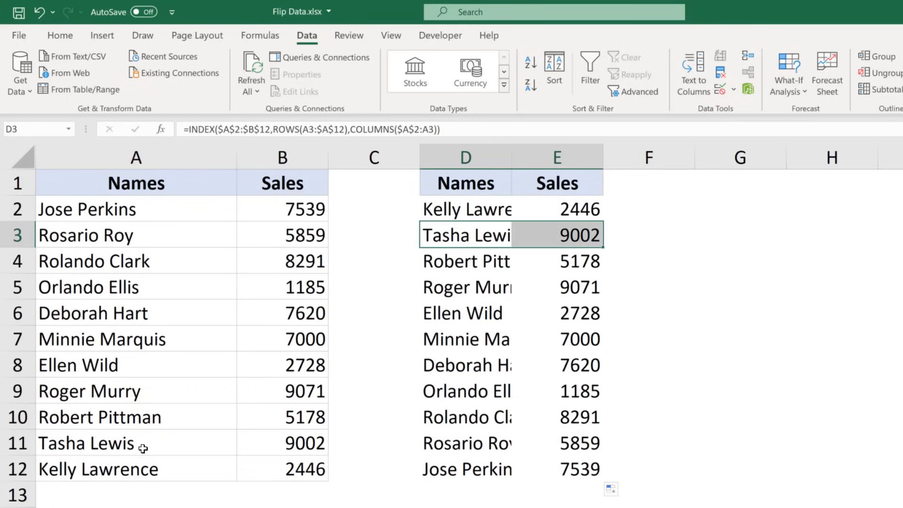
left_click(224, 444)
left_click_drag(223, 444, 267, 447)
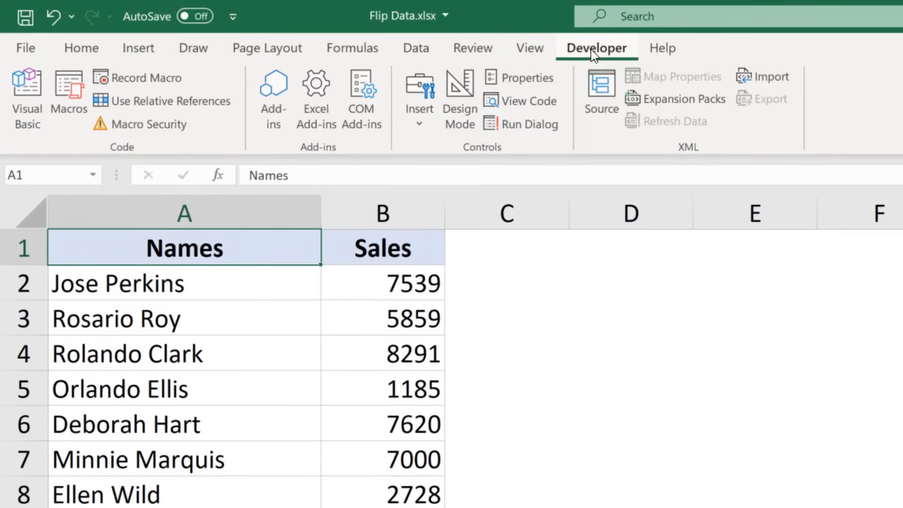
Check in the ribbon customization options that the Developer tab is enabled, and close the options
right_click(463, 54)
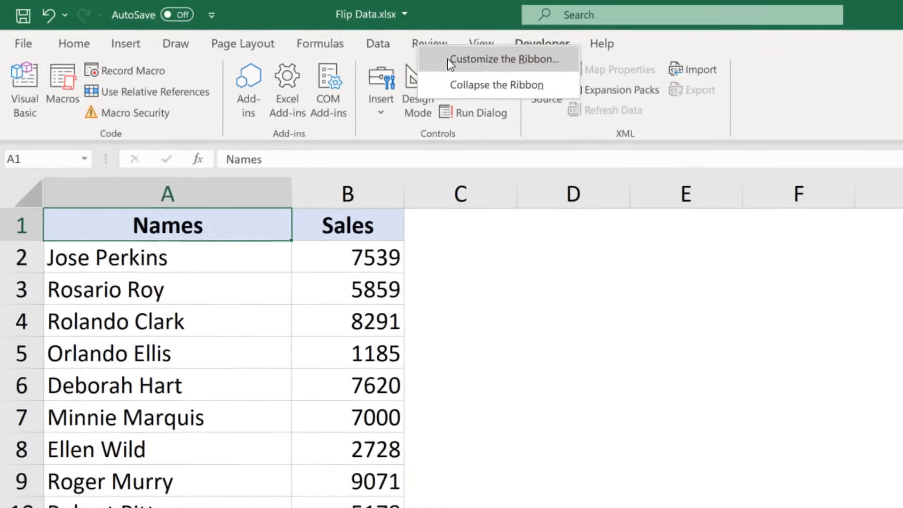
left_click(448, 60)
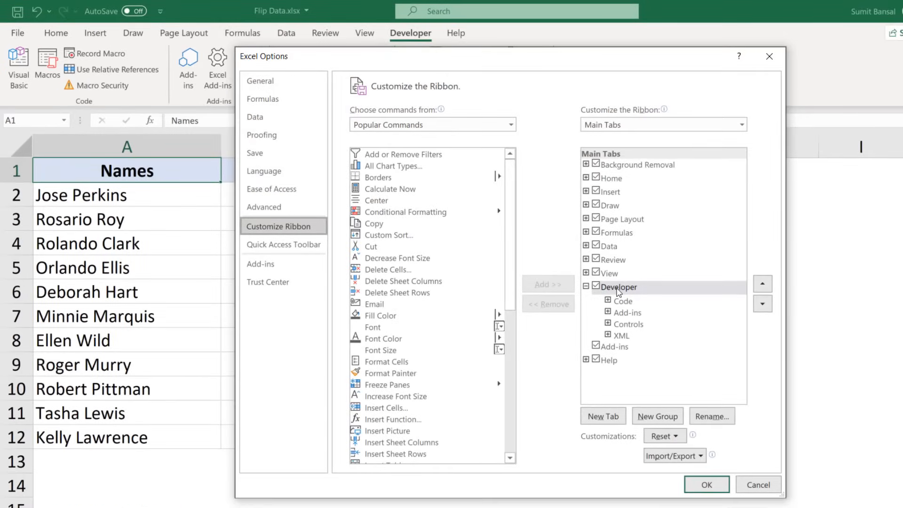
left_click(699, 491)
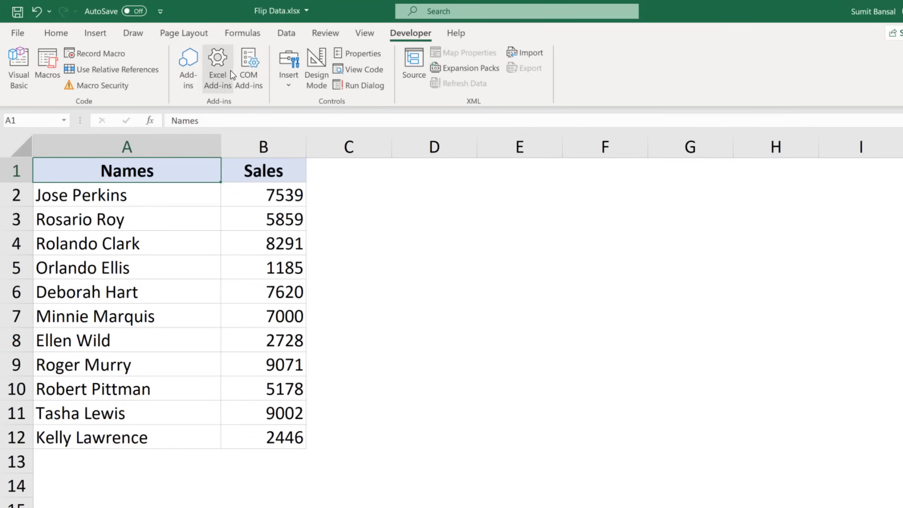
Open the Visual Basic editor and look up the option that shows the Project Explorer
left_click(31, 80)
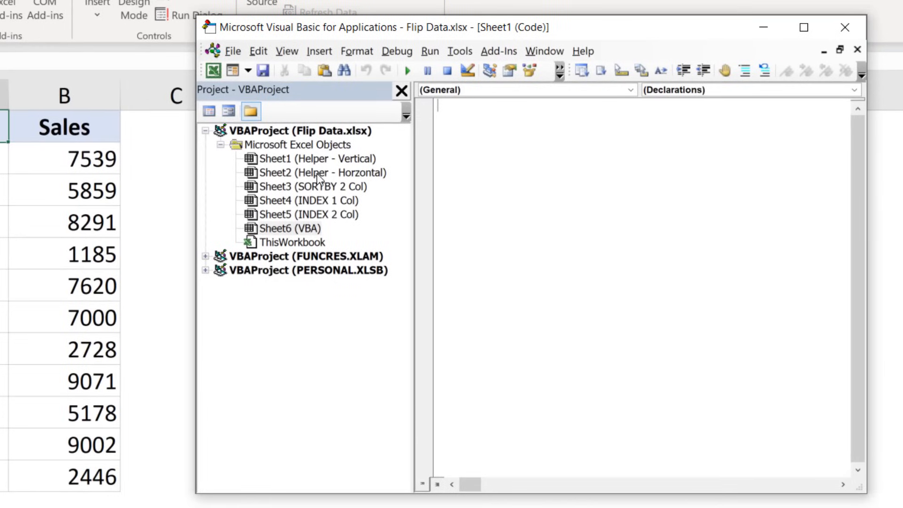
left_click(285, 58)
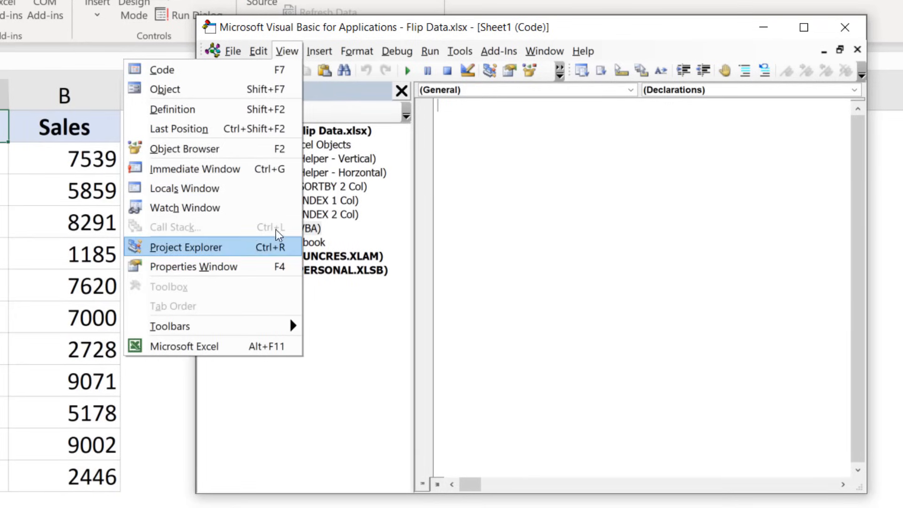
left_click(320, 160)
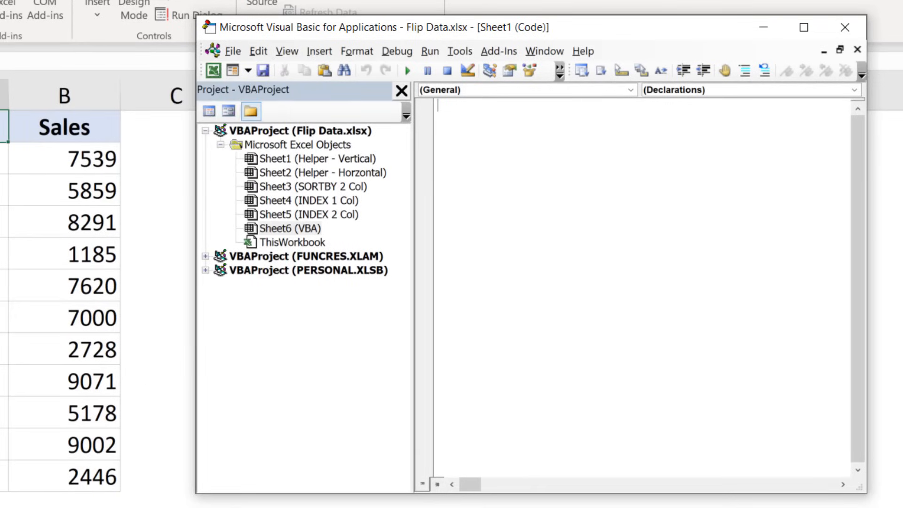
Insert a new standard module into the Flip Data.xlsx VBA project
right_click(277, 188)
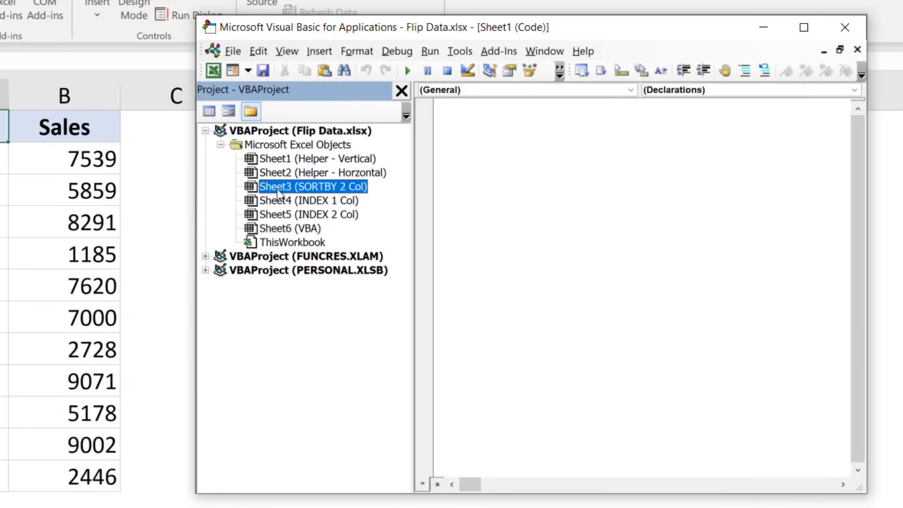
mouse_move(256, 277)
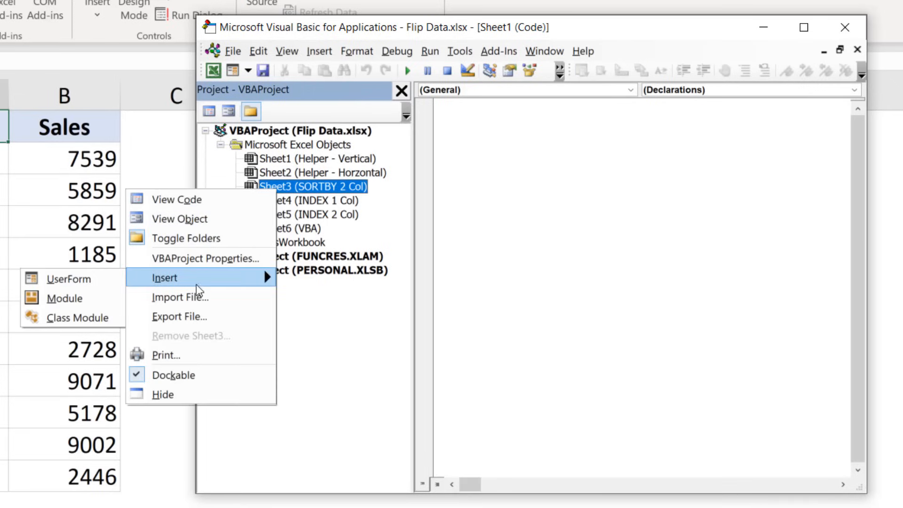
left_click(116, 296)
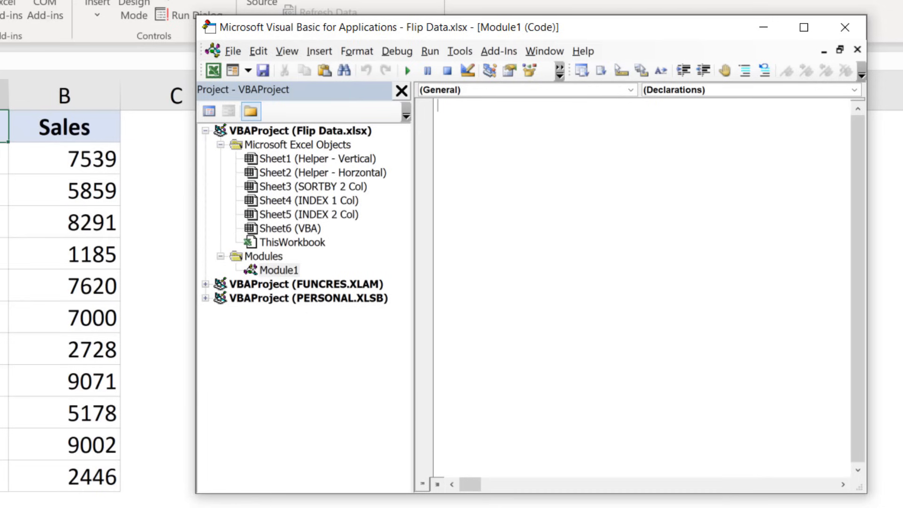
Copy the FlipVerically macro code from the Notepad file into the empty Module1 code window
key("alt+Tab")
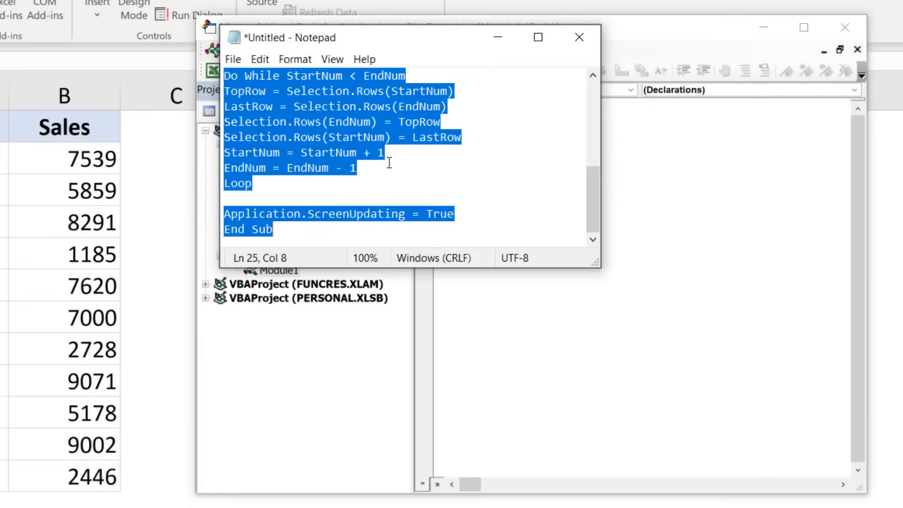
left_click(499, 36)
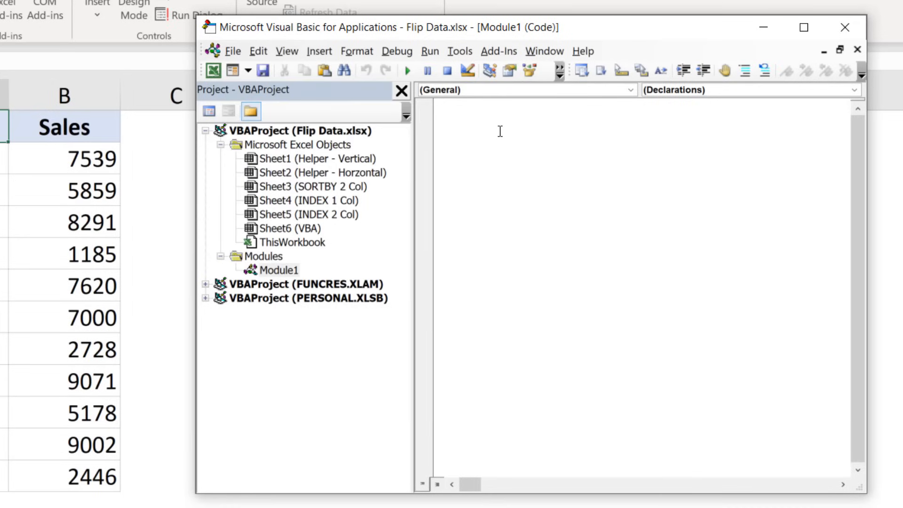
type("Sub FlipVerically()  'Code by Sumit Bansal from TrumpExcel.com  Dim TopRow As Variant Dim LastRow As Variant Dim StartNum As Integer Dim EndNum As Integer  Application.ScreenUpdating = False  StartNum = 1 EndNum = Selection.Rows.Count  Do While StartNum < EndNum TopRow = Selection.Rows(StartNum) LastRow = Selection.Rows(EndNum) Selection.Rows(EndNum) = TopRow Selection.Rows(StartNum) = LastRow StartNum = StartNum + 1 EndNum = EndNum - 1 Loop  Application.ScreenUpdating = True End Sub")
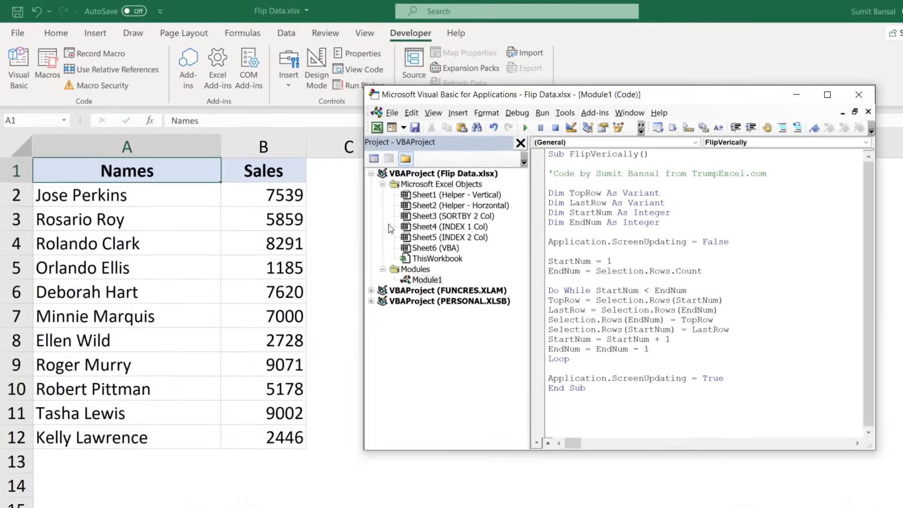
Run the FlipVerically macro on the data range A2:B12 and check the first and last data rows
left_click_drag(165, 202, 252, 443)
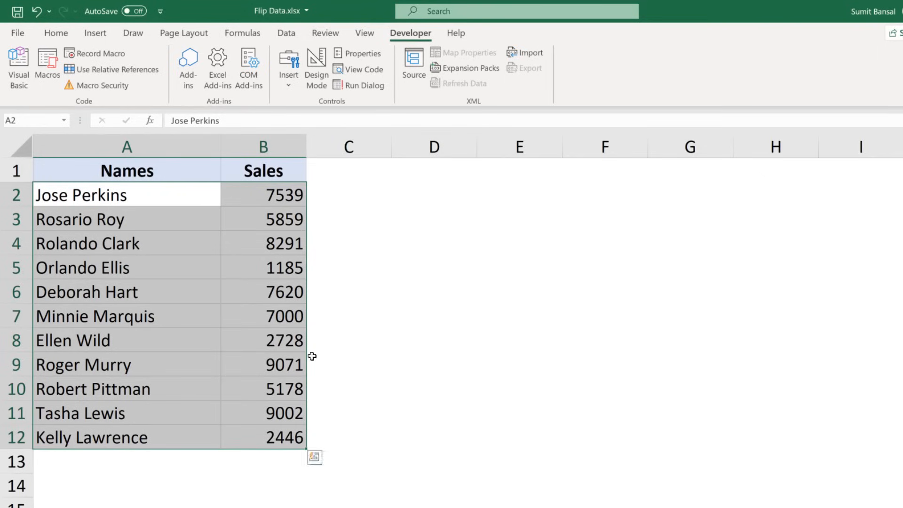
left_click(19, 68)
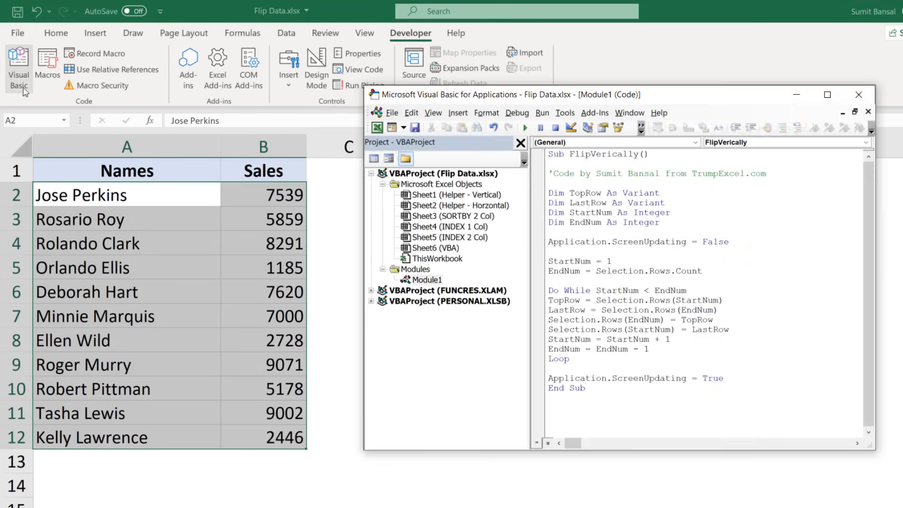
left_click(591, 202)
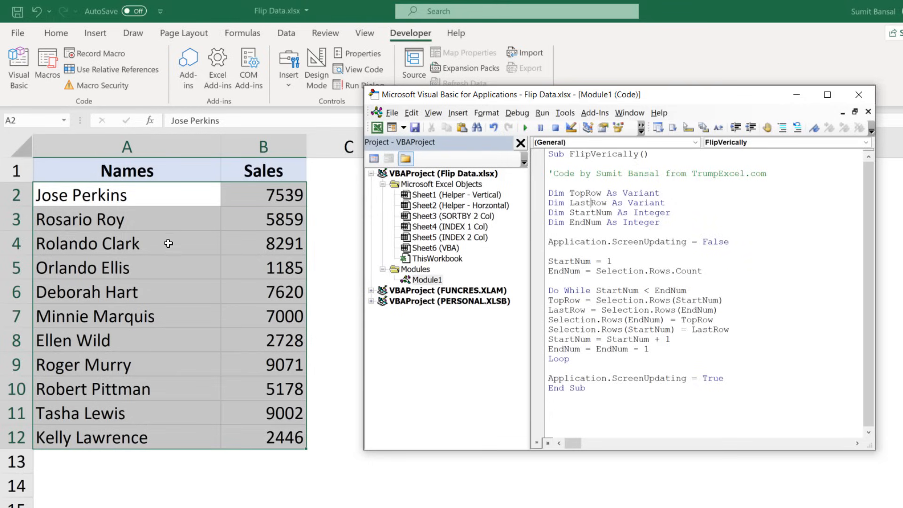
left_click(581, 203)
left_click(526, 127)
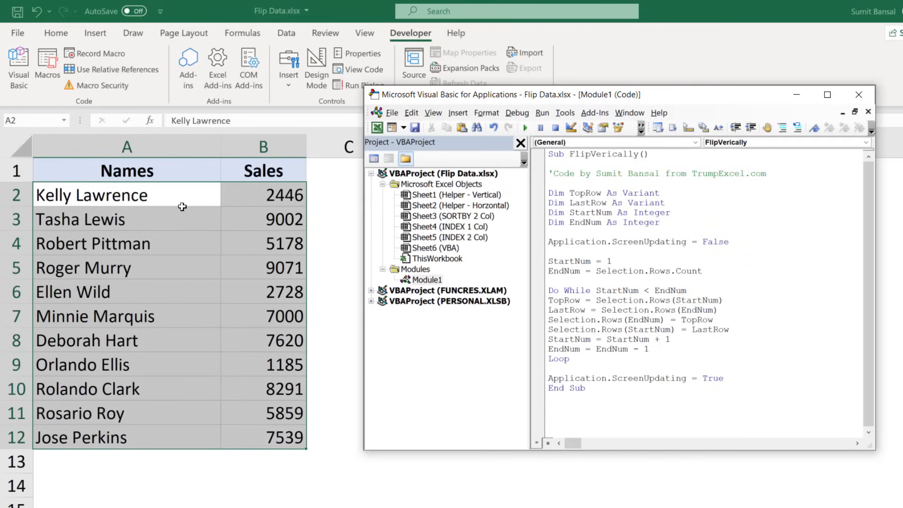
left_click_drag(156, 202, 254, 197)
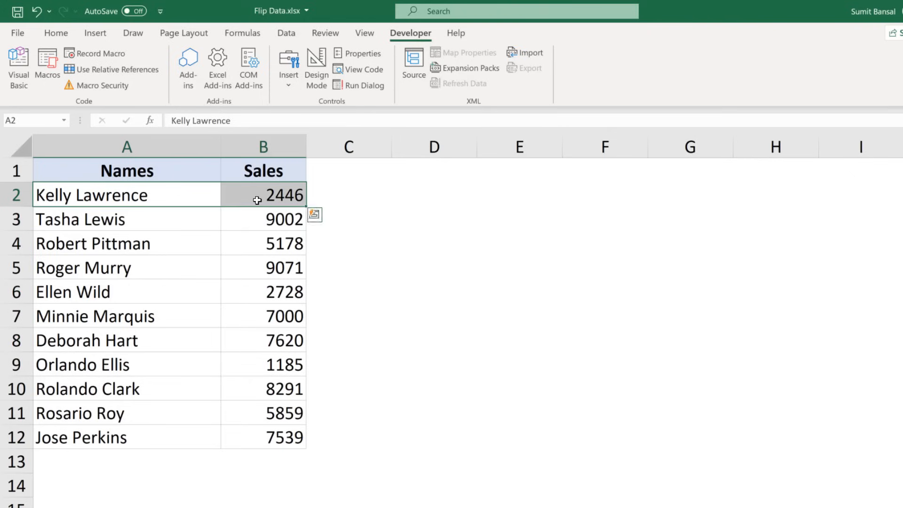
left_click_drag(146, 440, 241, 440)
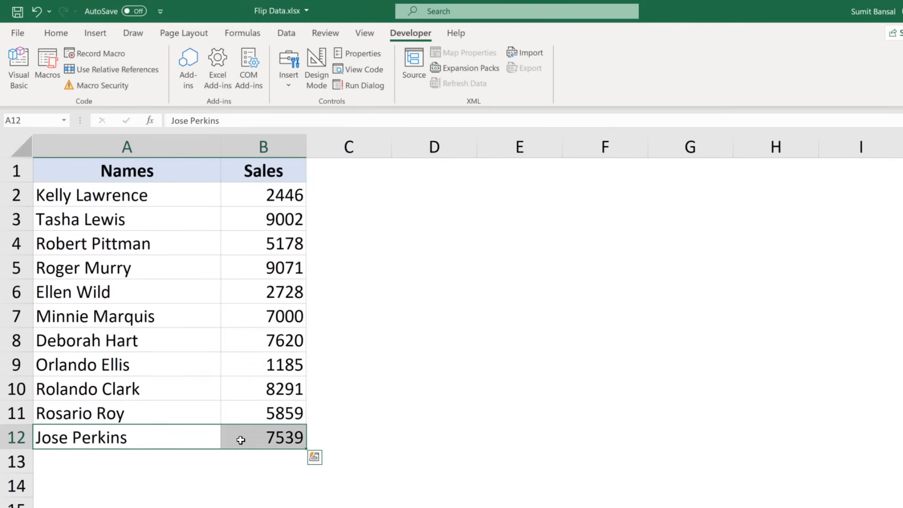